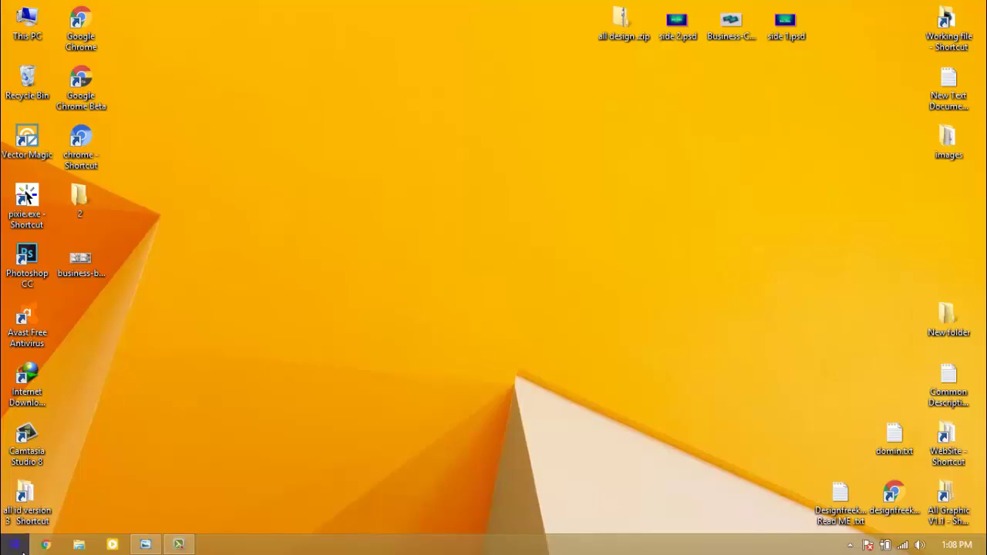
# Step: Launch Illustrator CC from the Start search
pyautogui.click(14, 544)
pyautogui.write('illustrator CC 2')
pyautogui.press('Return')
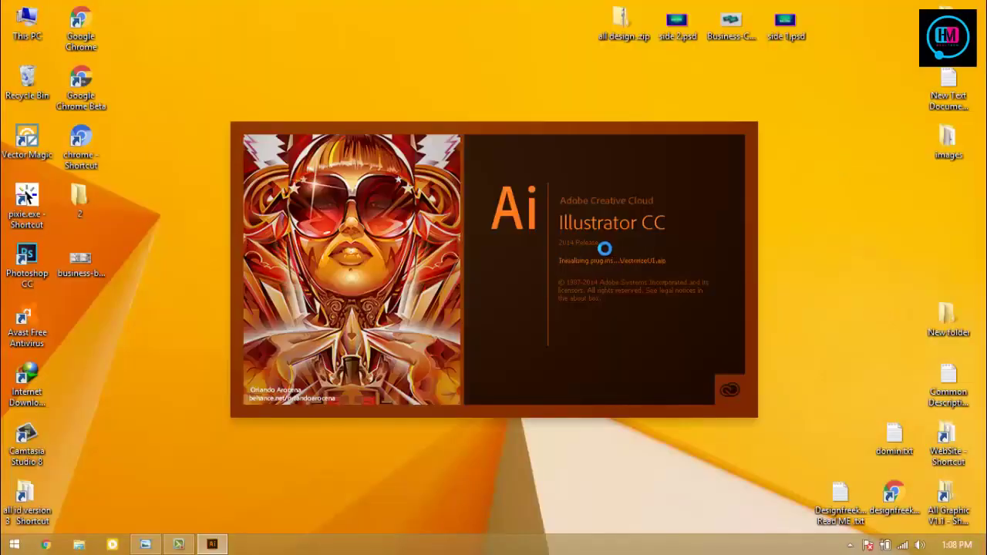
# Step: Create a new 500 × 200 px document and fit the artboard in the window
pyautogui.hotkey('ctrl', 'n')
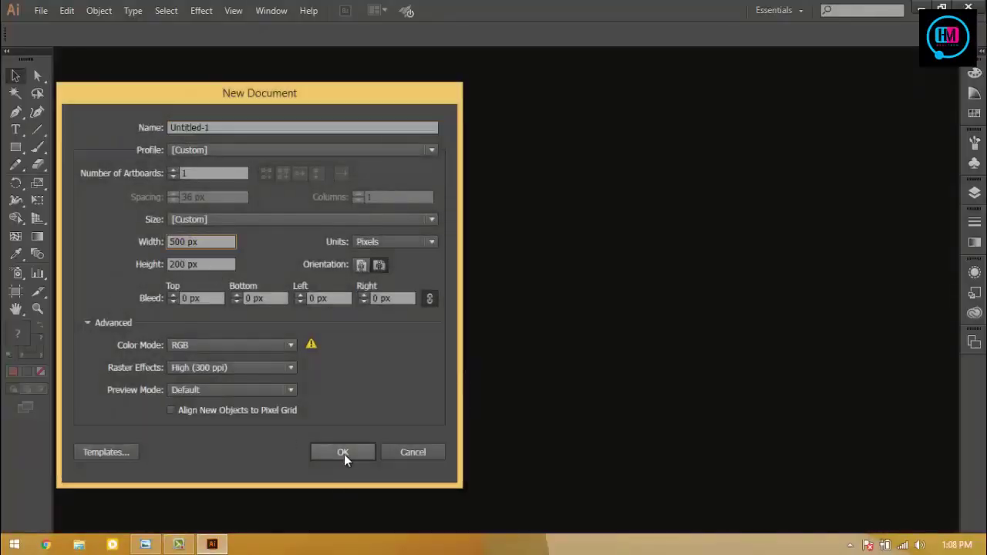
pyautogui.click(343, 453)
pyautogui.press('-')
pyautogui.hotkey('ctrl', '-')
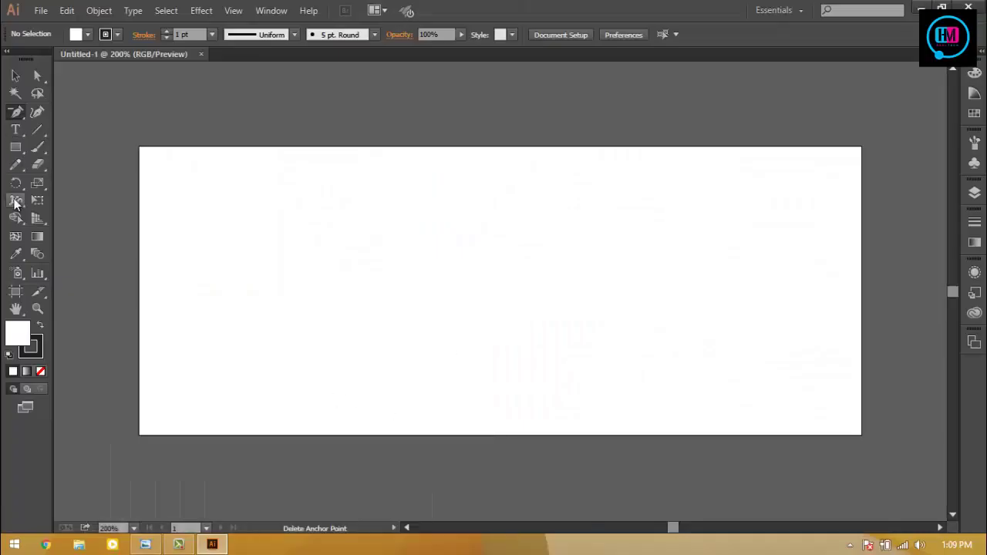
# Step: Draw a large ellipse over the artboard with no outline
pyautogui.moveTo(15, 146); pyautogui.dragTo(70, 180)
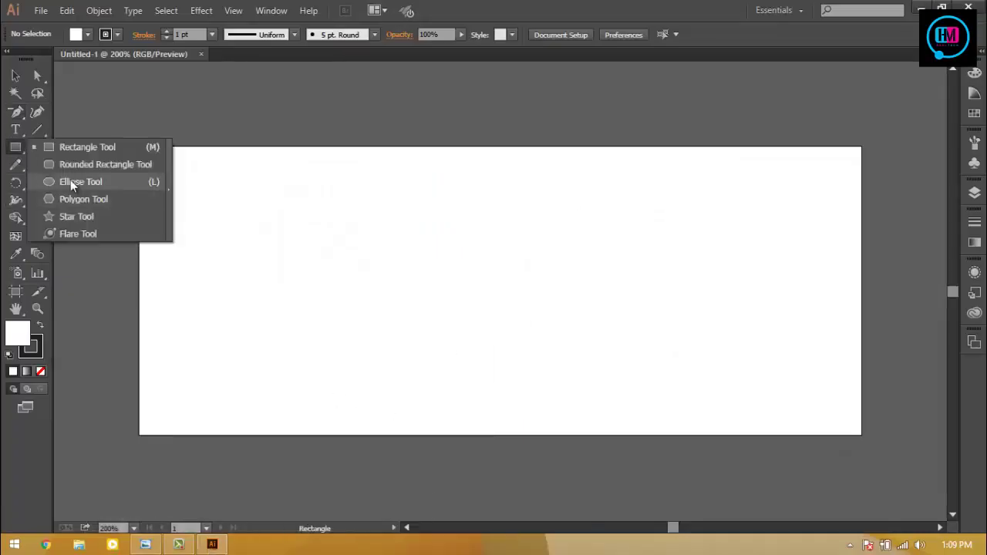
pyautogui.hotkey('ctrl', '1')
pyautogui.moveTo(590, 414); pyautogui.dragTo(635, 398)
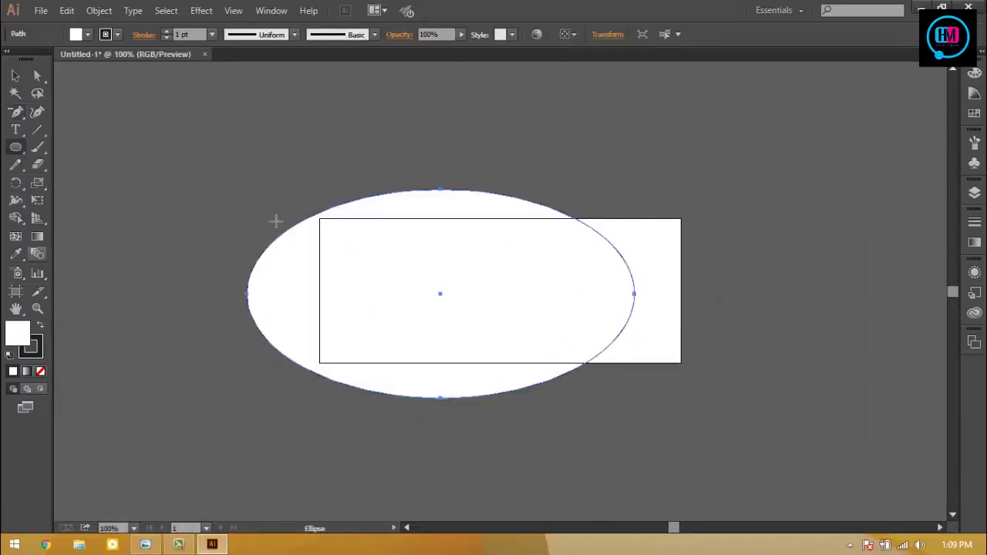
pyautogui.click(117, 34)
pyautogui.click(11, 59)
pyautogui.click(366, 317)
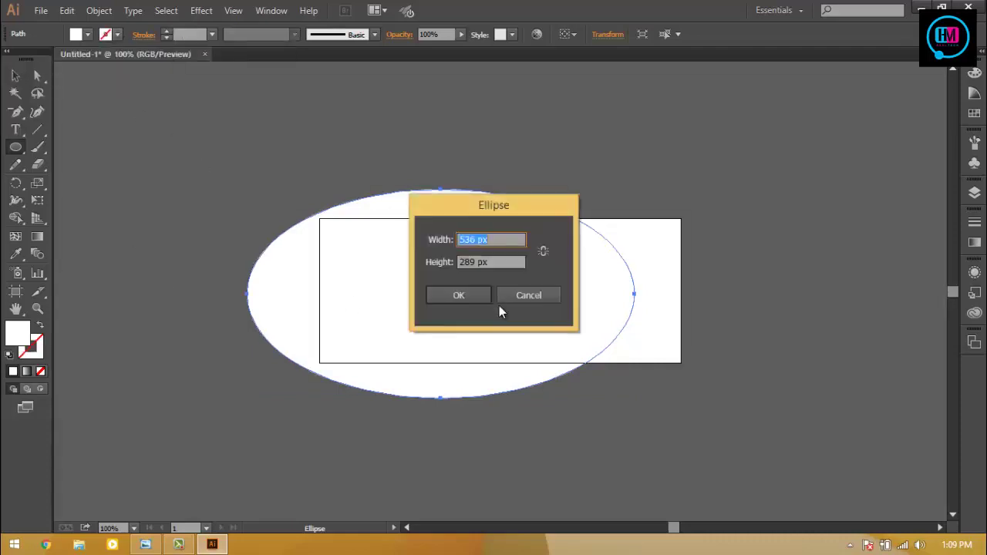
pyautogui.click(531, 294)
# Step: Move and tilt the ellipse at the left end, then copy it to the right
pyautogui.press('v')
pyautogui.moveTo(531, 302); pyautogui.dragTo(377, 300)
pyautogui.moveTo(81, 185); pyautogui.dragTo(74, 227)
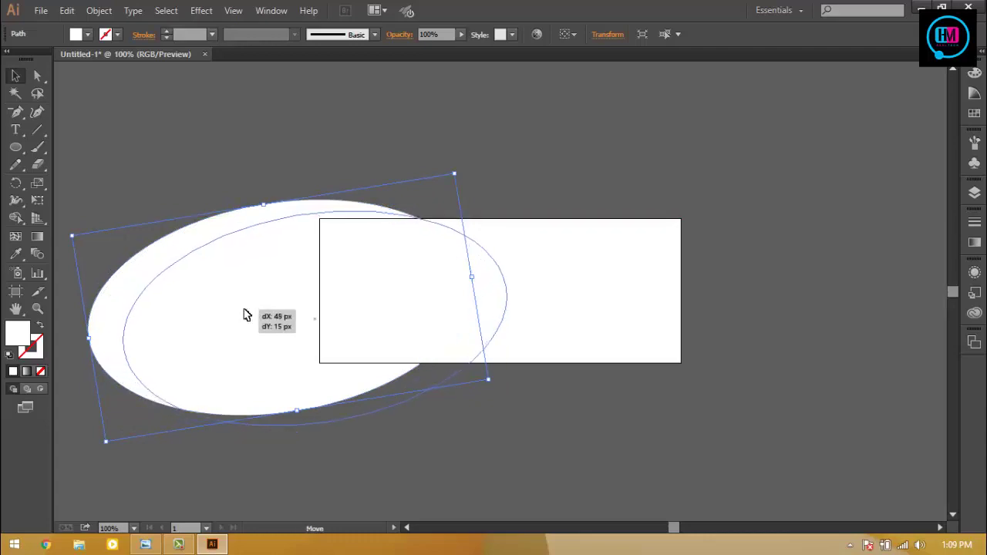
pyautogui.moveTo(234, 308); pyautogui.dragTo(264, 328)
pyautogui.moveTo(260, 374); pyautogui.dragTo(722, 326)
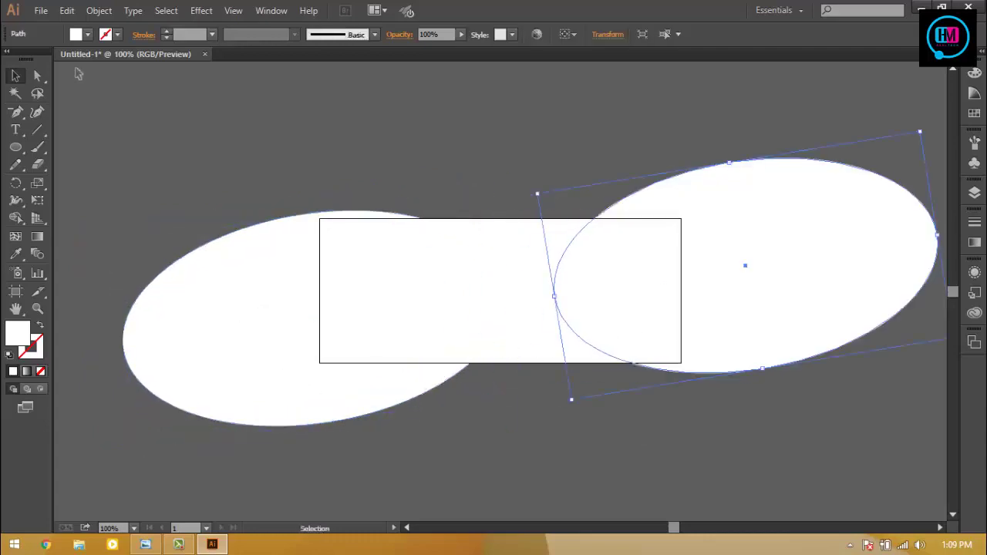
# Step: Fill the right copy green and fine-tune both ellipses' positions and tilt
pyautogui.click(88, 34)
pyautogui.click(91, 62)
pyautogui.click(88, 34)
pyautogui.click(116, 92)
pyautogui.moveTo(829, 277); pyautogui.dragTo(798, 274)
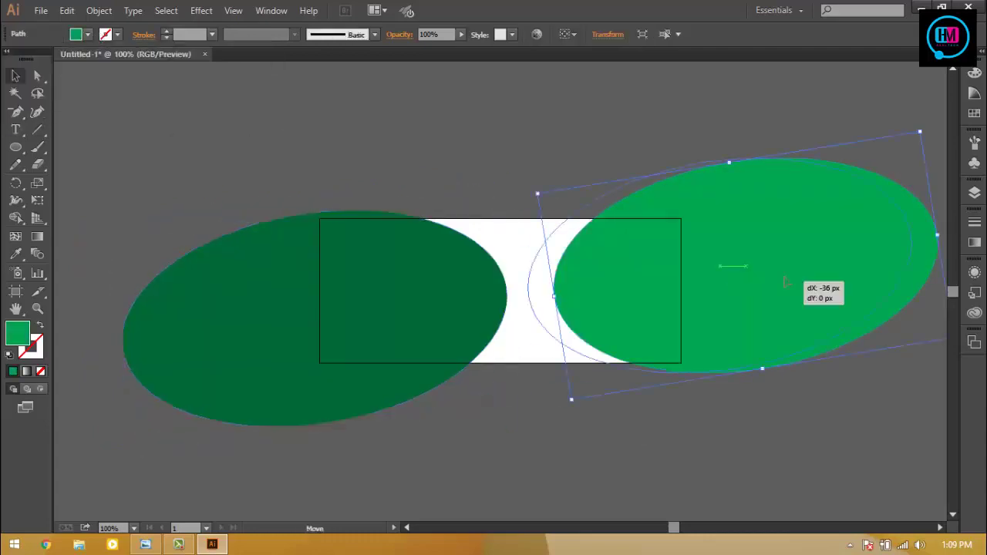
pyautogui.moveTo(892, 121); pyautogui.dragTo(919, 179)
pyautogui.click(452, 315)
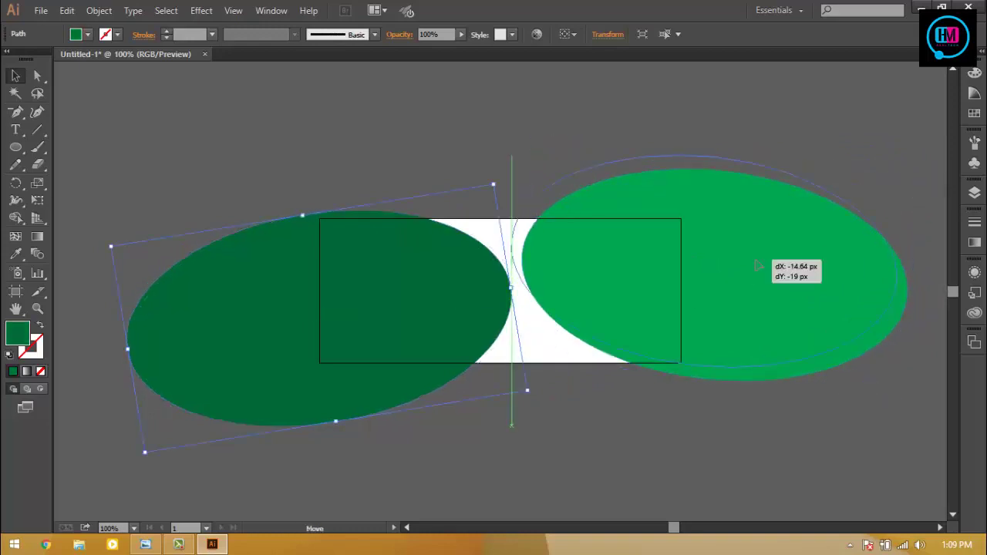
pyautogui.moveTo(744, 315); pyautogui.dragTo(723, 264)
# Step: Fill both ellipses with red
pyautogui.click(881, 454)
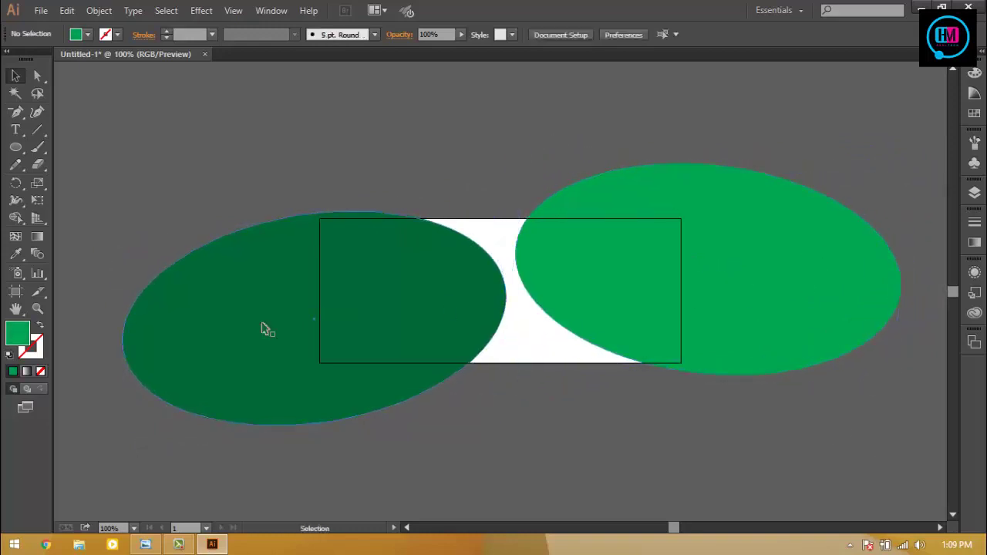
pyautogui.hotkey('ctrl', 'a')
pyautogui.click(88, 34)
pyautogui.click(55, 59)
pyautogui.click(721, 429)
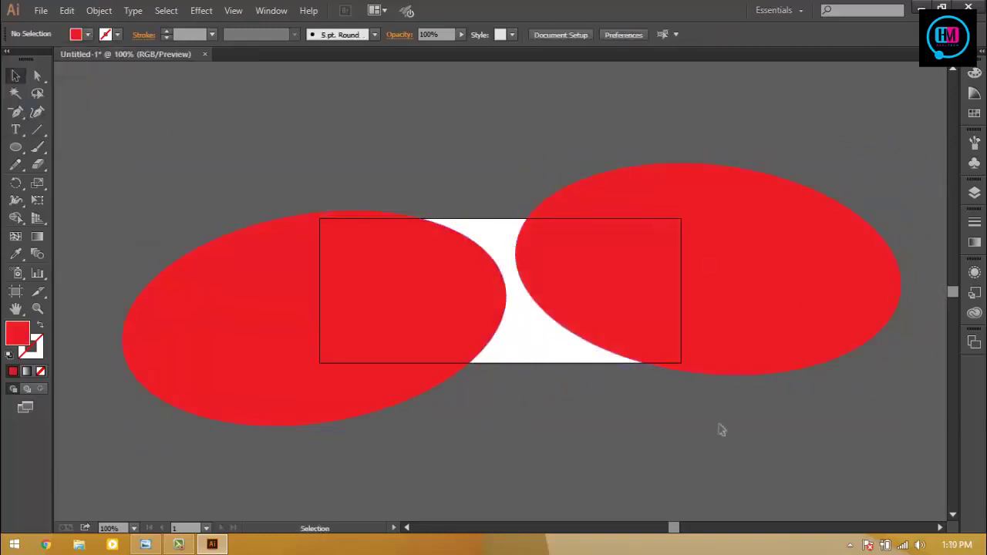
pyautogui.click(68, 152)
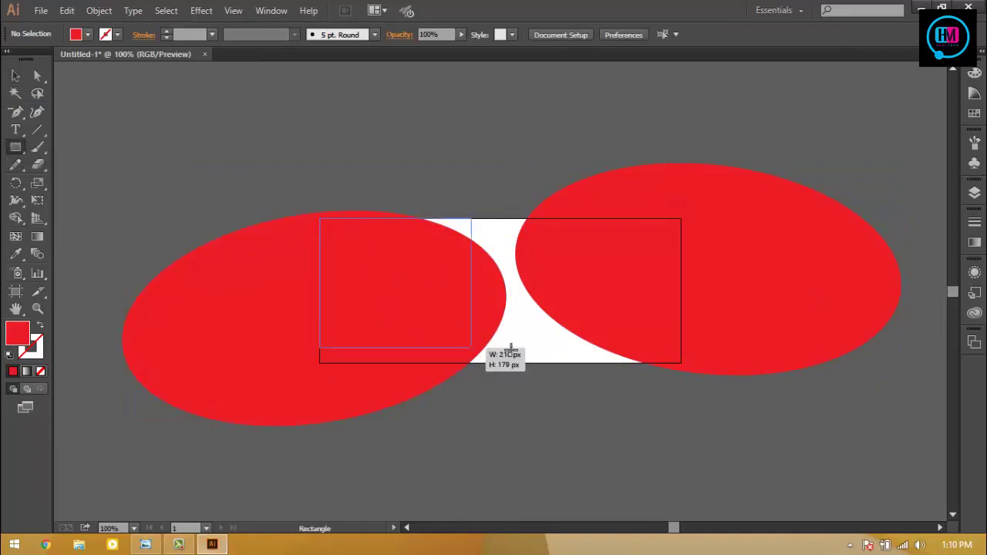
# Step: Draw a green artboard-sized rectangle and send it behind the ellipses
pyautogui.moveTo(510, 349); pyautogui.dragTo(681, 363)
pyautogui.click(88, 34)
pyautogui.click(76, 59)
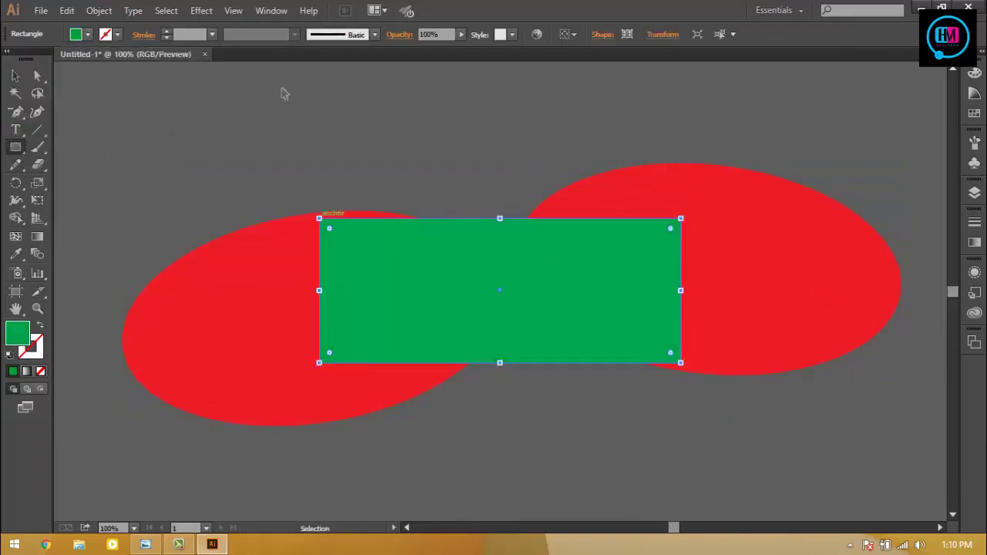
pyautogui.hotkey('ctrl', 'shift', '[')
# Step: Fill the left ellipse with blue
pyautogui.press('v')
pyautogui.click(361, 117)
pyautogui.click(276, 327)
pyautogui.click(88, 34)
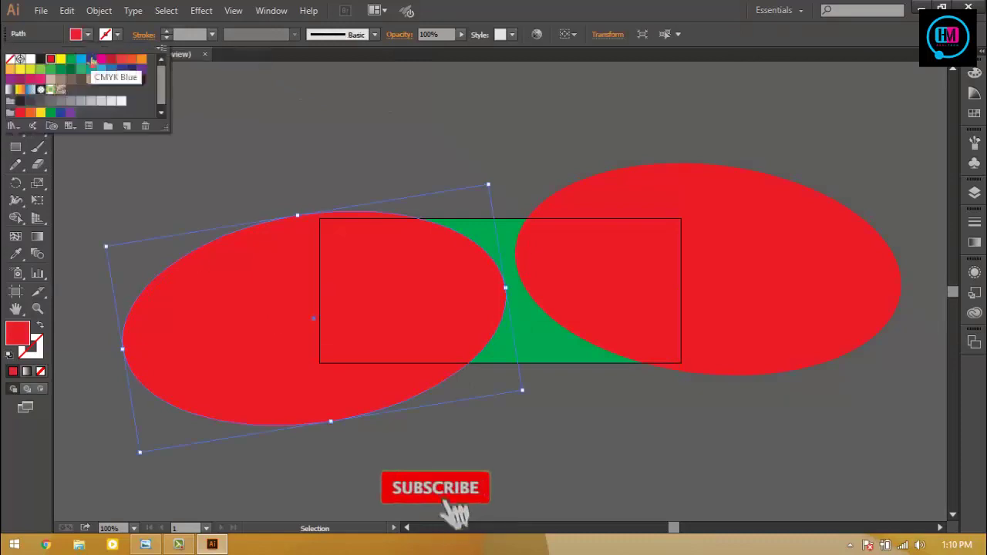
pyautogui.click(85, 60)
# Step: Draw a tall blue rectangle over the artboard's left edge
pyautogui.click(16, 147)
pyautogui.moveTo(115, 137)
pyautogui.mouseDown()
pyautogui.moveTo(319, 418)
pyautogui.moveTo(324, 452)
pyautogui.mouseUp()
pyautogui.hotkey('ctrl', 'z')
pyautogui.hotkey('ctrl', '=')
pyautogui.moveTo(308, 364); pyautogui.dragTo(412, 272)
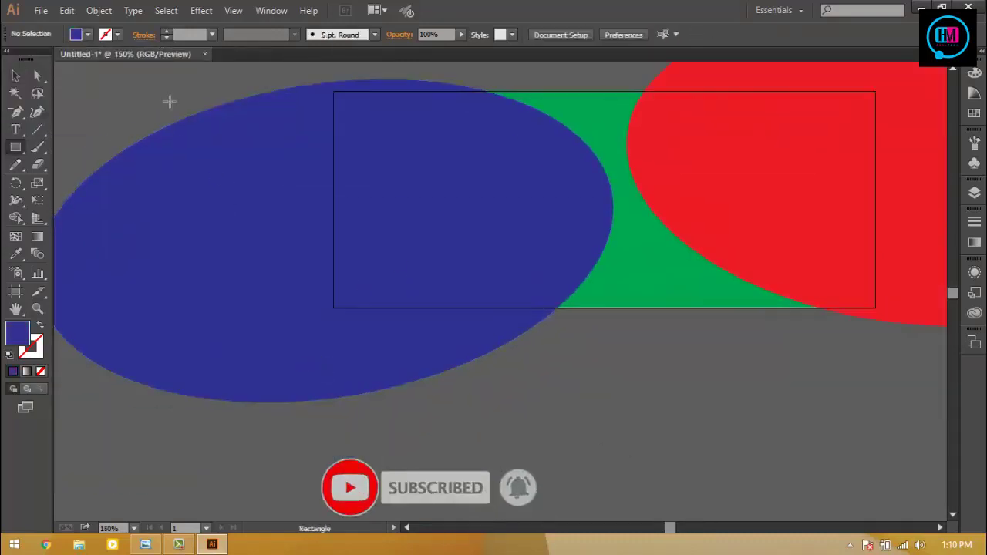
pyautogui.moveTo(154, 73); pyautogui.dragTo(332, 448)
# Step: Trim the blue overhang above the artboard using a rectangle and the Shape Builder
pyautogui.hotkey('ctrl', 'a')
pyautogui.hotkey('shift', 'm')
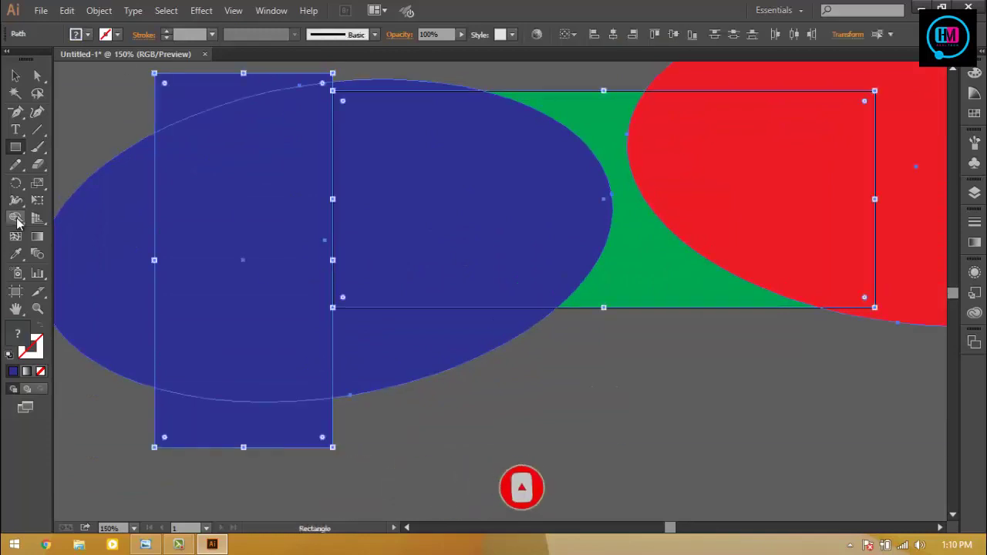
pyautogui.moveTo(258, 499); pyautogui.dragTo(267, 68)
pyautogui.press('m')
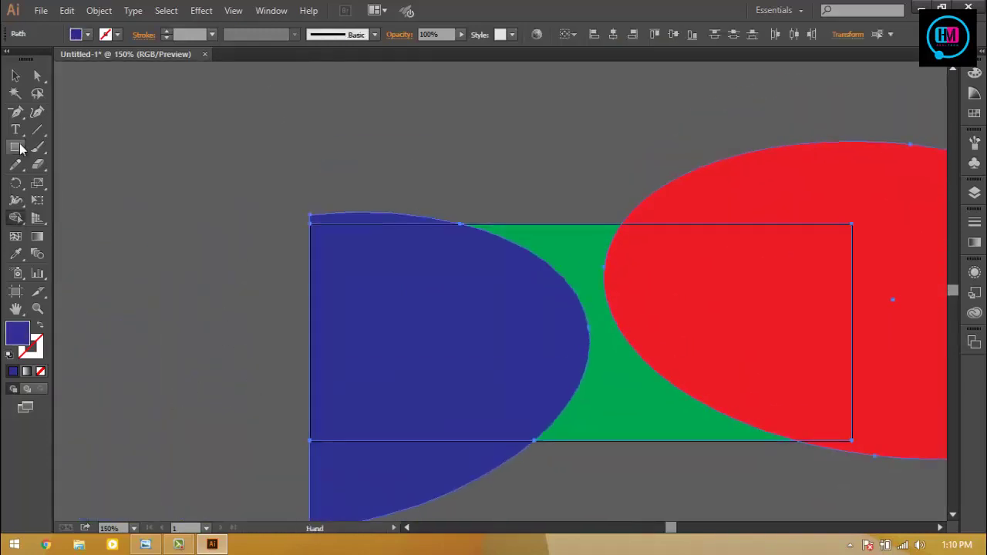
pyautogui.moveTo(141, 147); pyautogui.dragTo(542, 223)
pyautogui.hotkey('ctrl', 'a')
pyautogui.hotkey('shift', 'm')
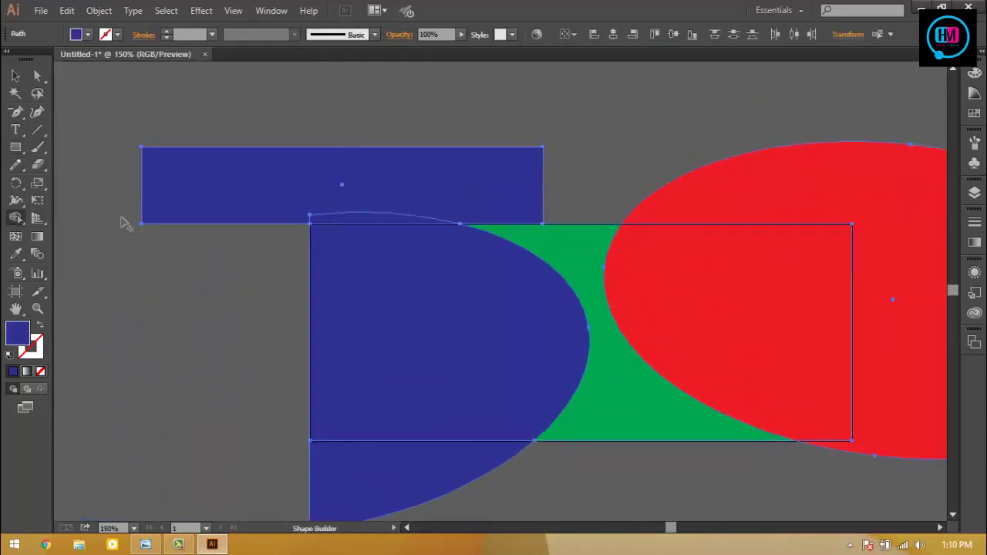
pyautogui.moveTo(375, 221); pyautogui.dragTo(378, 363)
# Step: Trim the red ellipse's overhang above the artboard
pyautogui.moveTo(261, 373); pyautogui.dragTo(262, 199)
pyautogui.moveTo(210, 448); pyautogui.dragTo(601, 267)
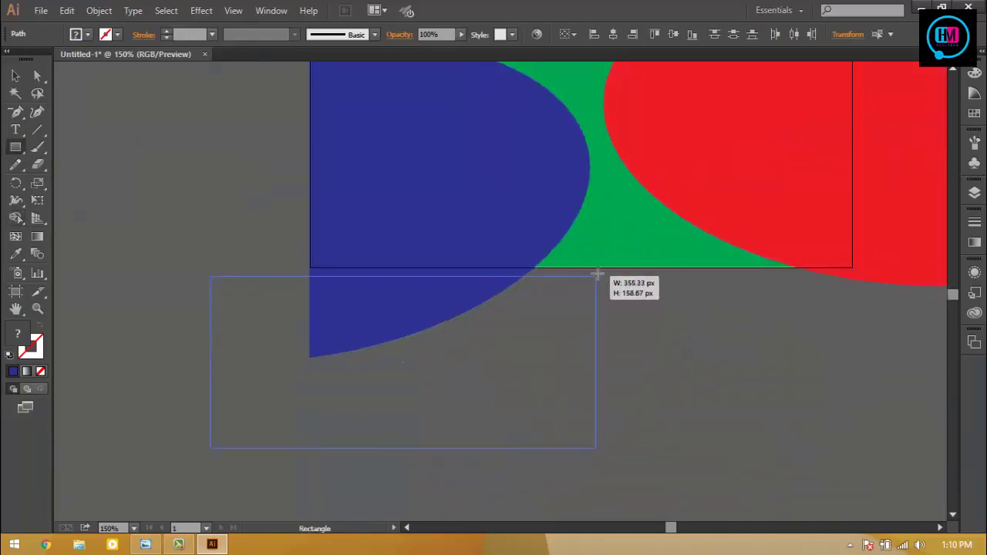
pyautogui.hotkey('ctrl', 'z')
pyautogui.press('m')
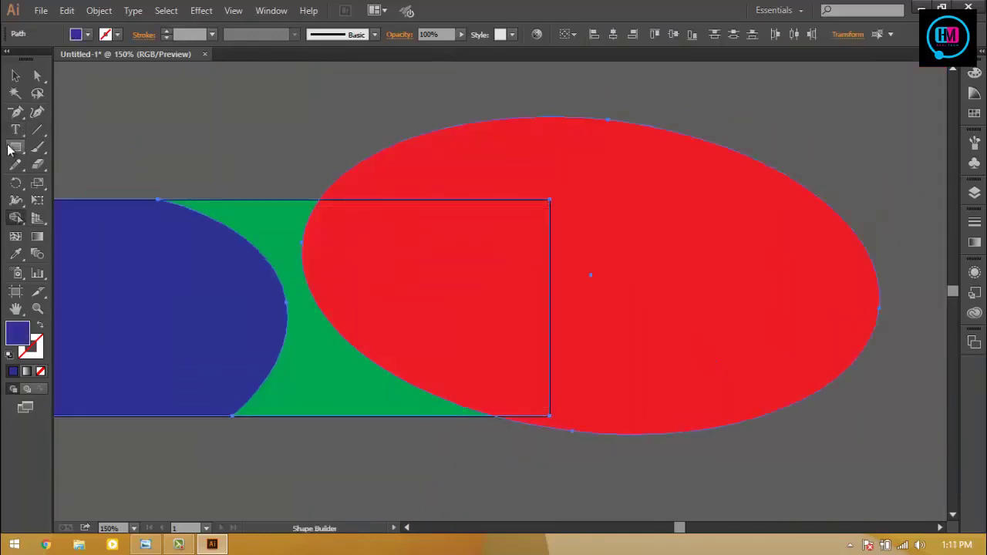
pyautogui.moveTo(205, 69); pyautogui.dragTo(861, 199)
pyautogui.hotkey('ctrl', 'a')
pyautogui.hotkey('shift', 'm')
pyautogui.moveTo(177, 183); pyautogui.dragTo(840, 181)
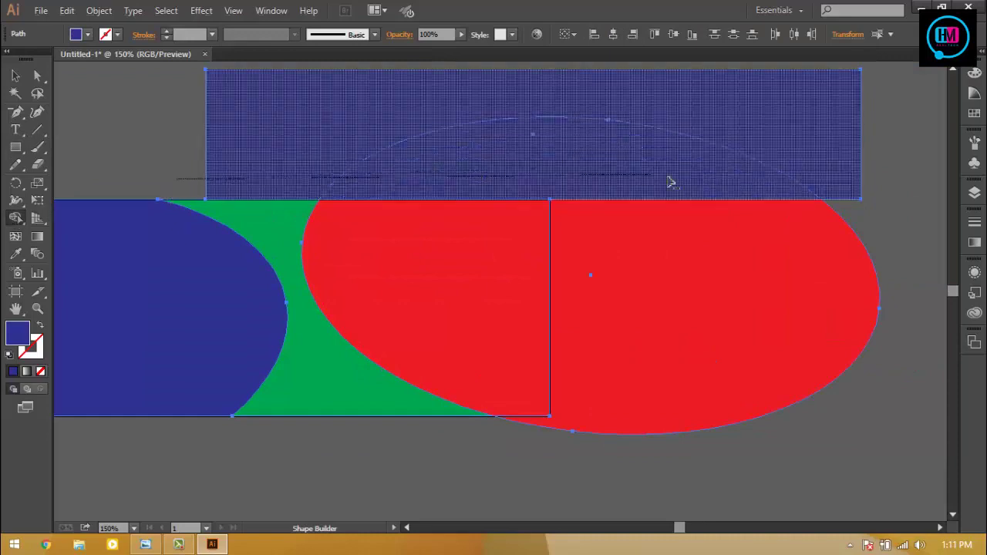
# Step: Trim the red overhangs to the right of and below the artboard
pyautogui.press('m')
pyautogui.moveTo(829, 138); pyautogui.dragTo(577, 468)
pyautogui.hotkey('ctrl', 'a')
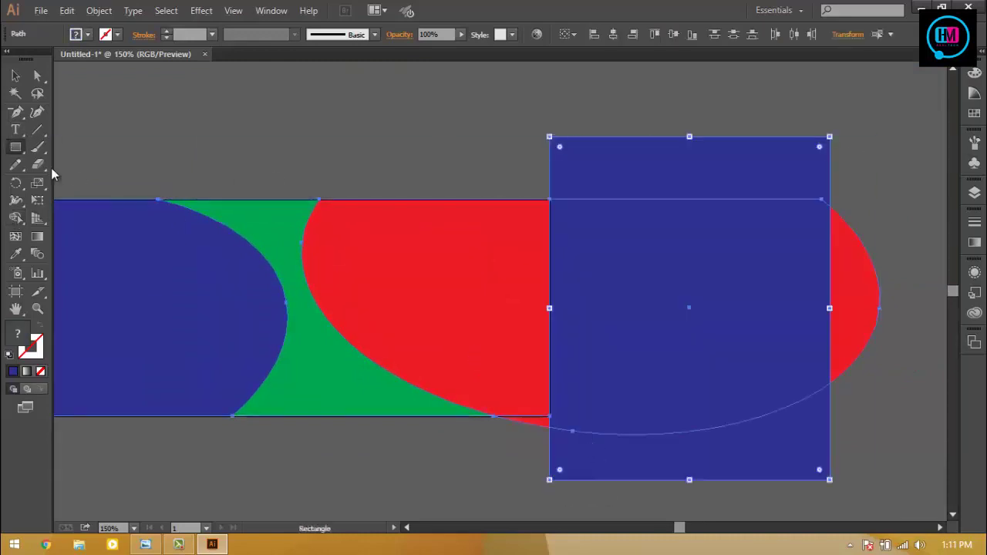
pyautogui.click(16, 218)
pyautogui.moveTo(612, 110); pyautogui.dragTo(856, 304)
pyautogui.scroll(-3, 70, 203)
pyautogui.press('m')
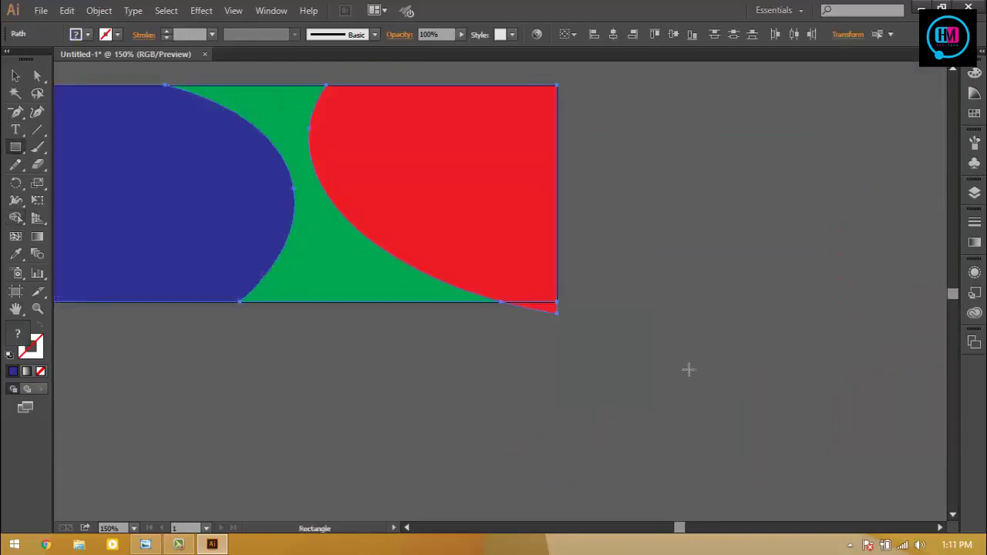
pyautogui.moveTo(687, 369); pyautogui.dragTo(418, 302)
pyautogui.hotkey('shift', 'm')
pyautogui.keyDown('alt'); pyautogui.click(663, 335); pyautogui.keyUp('alt')
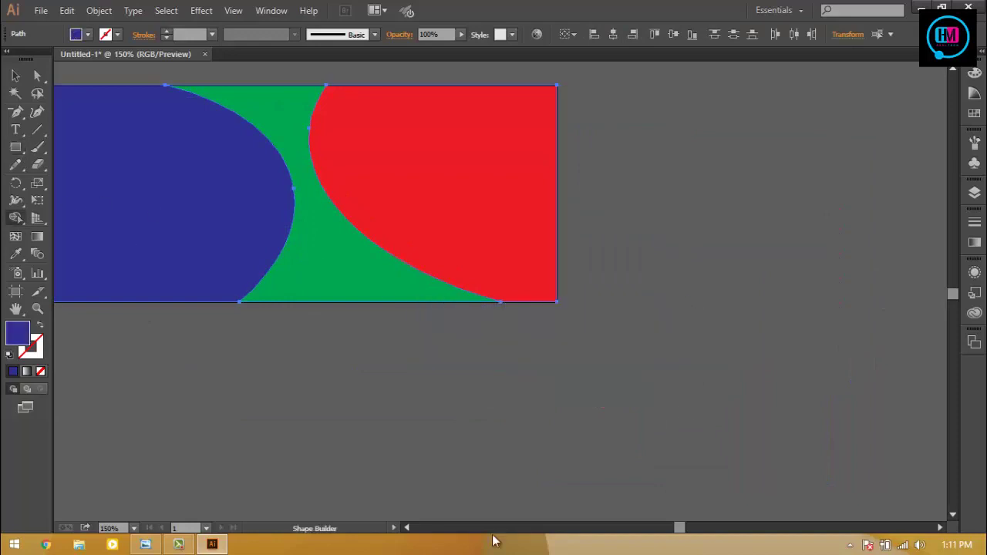
# Step: Show the Pathfinder panel with all the banner artwork selected
pyautogui.press('v')
pyautogui.click(627, 318)
pyautogui.moveTo(627, 318); pyautogui.dragTo(723, 377)
pyautogui.hotkey('ctrl', 'a')
pyautogui.click(272, 10)
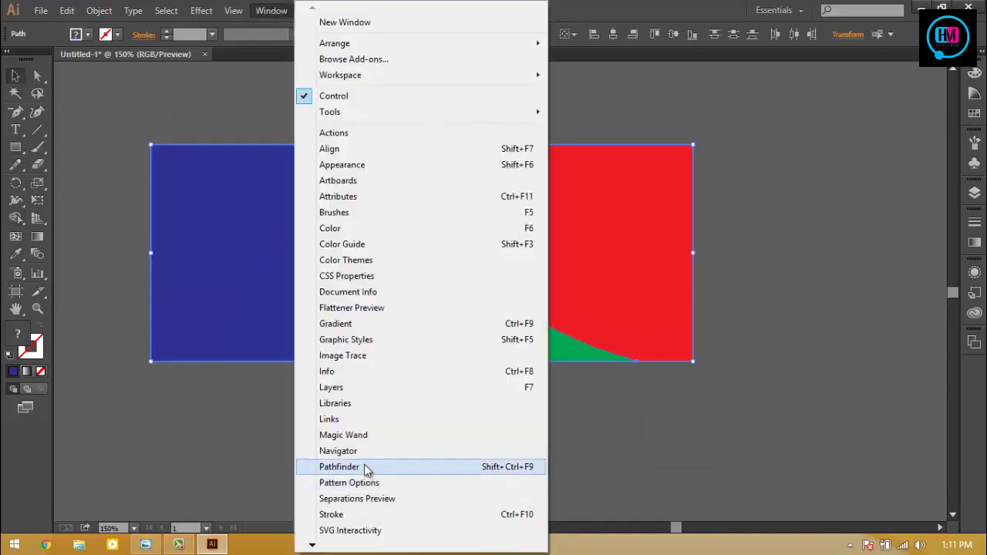
pyautogui.click(366, 470)
# Step: Divide the overlapping shapes into separate pieces with the Shape Builder
pyautogui.hotkey('ctrl', 'shift', 'a')
pyautogui.moveTo(590, 293); pyautogui.dragTo(740, 375)
pyautogui.hotkey('shift', 'm')
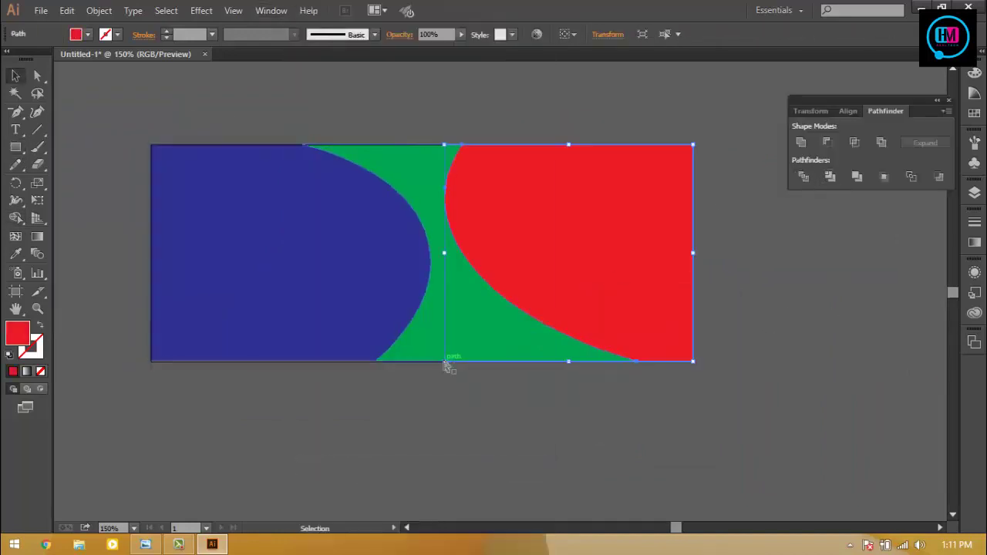
pyautogui.keyDown('alt'); pyautogui.click(586, 324); pyautogui.keyUp('alt')
pyautogui.keyDown('alt'); pyautogui.click(476, 330); pyautogui.keyUp('alt')
pyautogui.press('v')
pyautogui.hotkey('ctrl', 'shift', 'a')
pyautogui.hotkey('ctrl', 'z')
pyautogui.hotkey('ctrl', 'z')
pyautogui.hotkey('ctrl', 'z')
pyautogui.hotkey('ctrl', 'z')
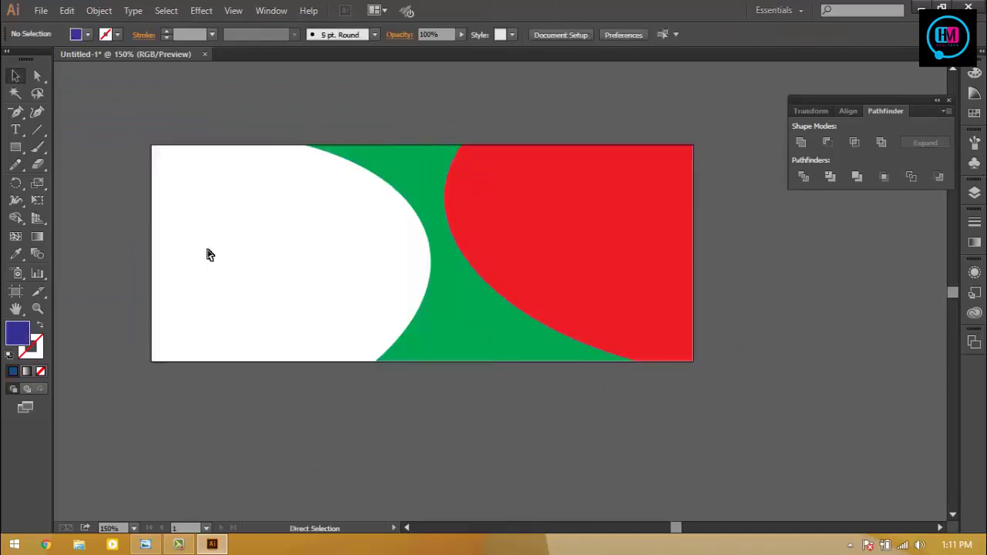
pyautogui.keyDown('alt'); pyautogui.click(209, 254); pyautogui.keyUp('alt')
pyautogui.press('v')
pyautogui.hotkey('ctrl', 'shift', 'a')
# Step: Drag the business-banner-collection reference image from the desktop into the document
pyautogui.click(147, 546)
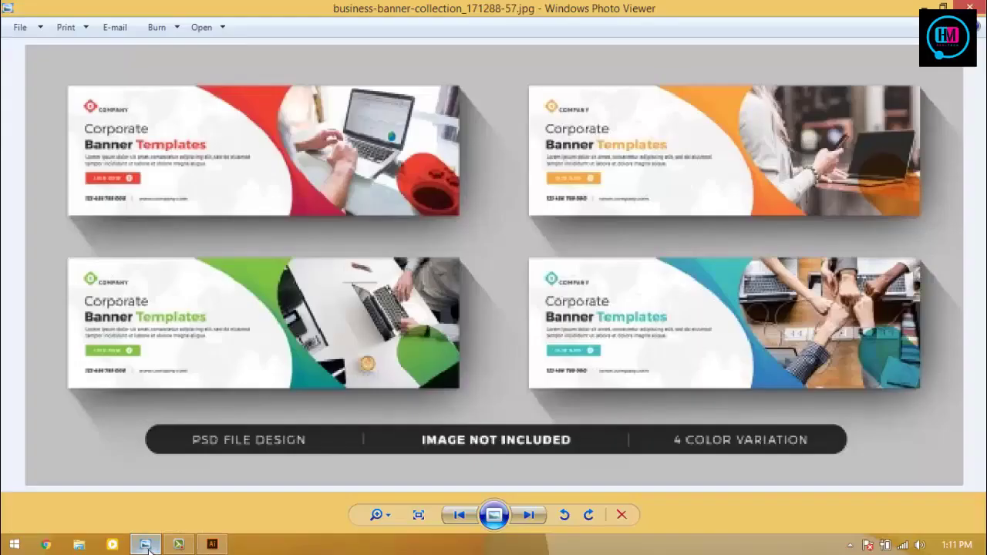
pyautogui.click(920, 7)
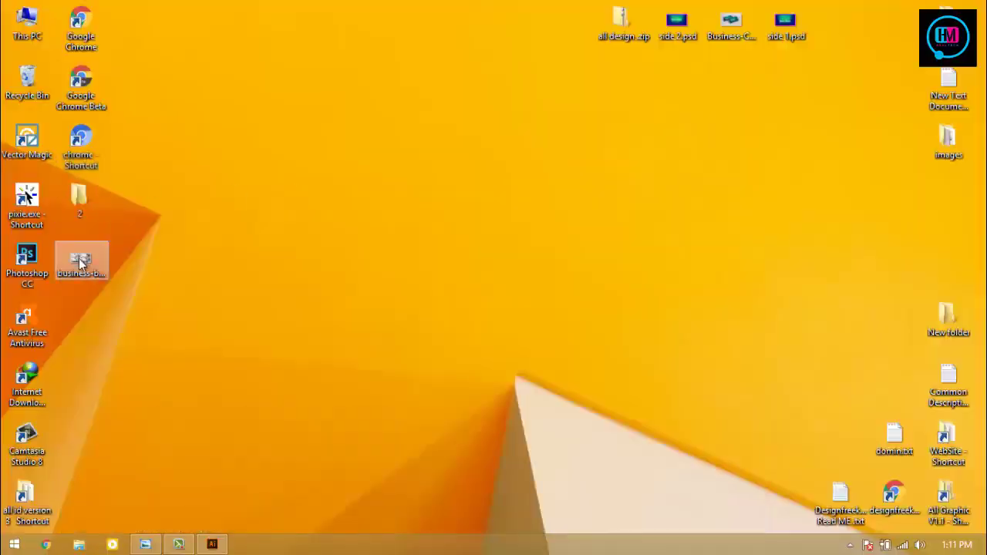
pyautogui.moveTo(77, 257); pyautogui.dragTo(677, 156)
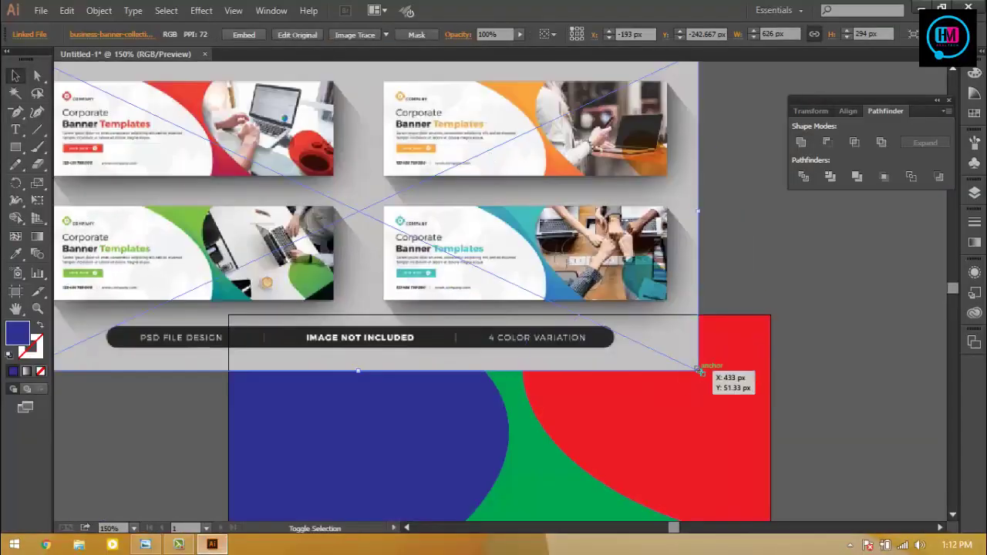
# Step: Shrink the placed image and give the green middle shape a yellow-orange gradient
pyautogui.moveTo(700, 364); pyautogui.dragTo(579, 299)
pyautogui.hotkey('ctrl', 'shift', 'a')
pyautogui.click(514, 354)
pyautogui.click(88, 34)
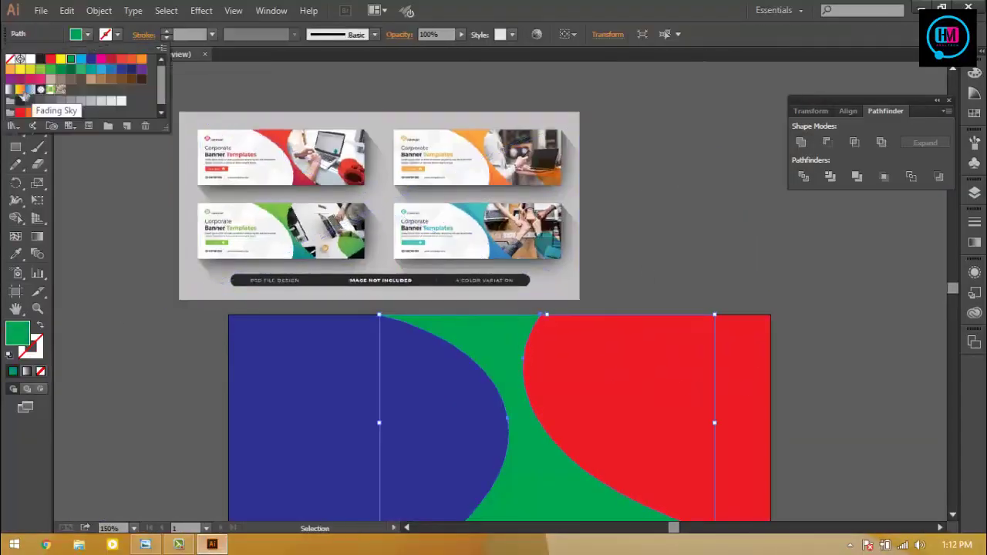
pyautogui.click(25, 99)
pyautogui.press('Escape')
pyautogui.click(975, 243)
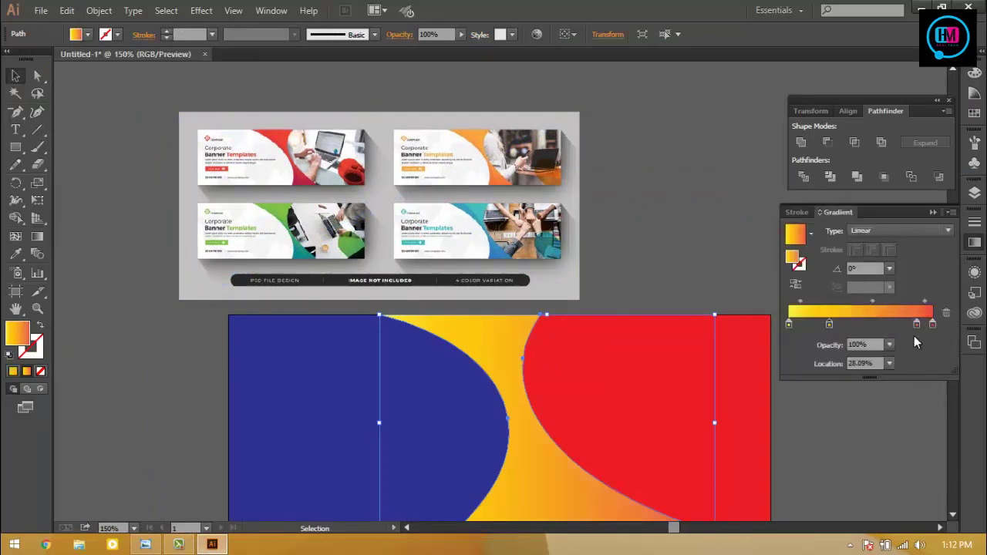
# Step: Set the gradient's first stop to orange sampled with the Eyedropper
pyautogui.moveTo(719, 248); pyautogui.dragTo(703, 206)
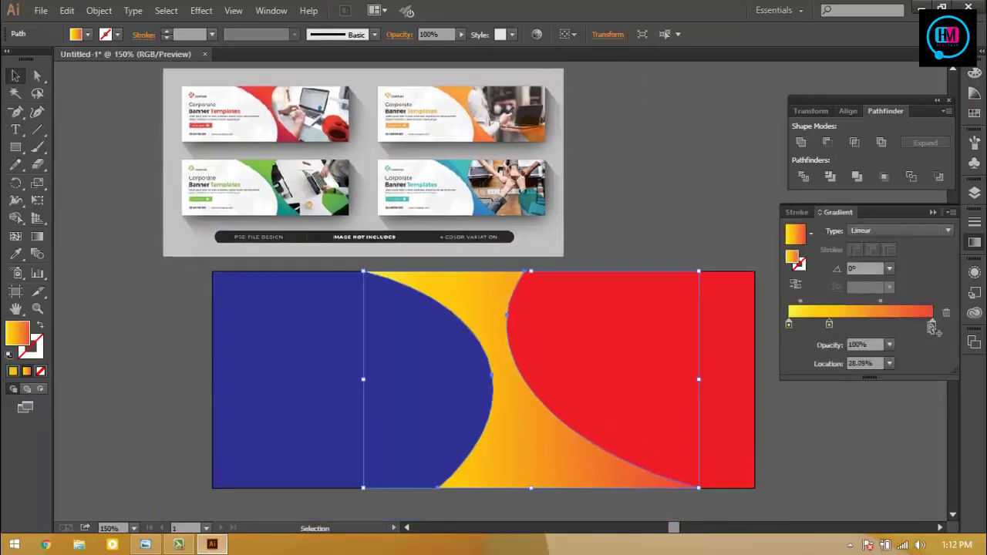
pyautogui.click(16, 254)
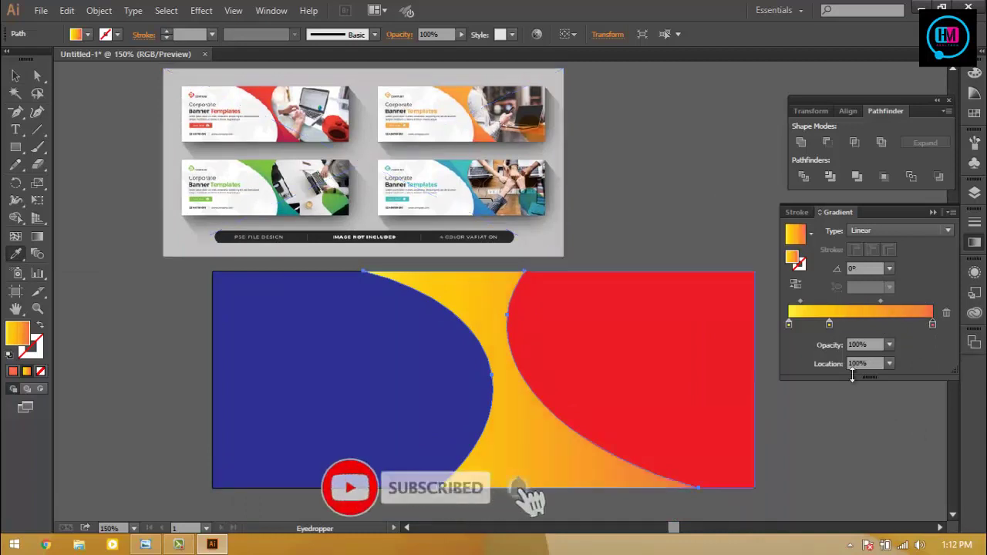
pyautogui.moveTo(829, 325); pyautogui.dragTo(789, 325)
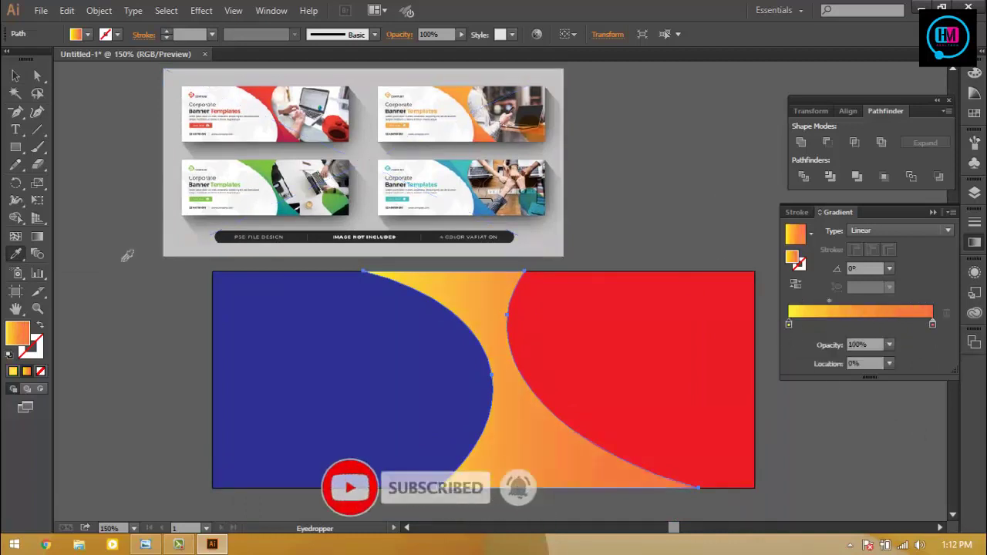
pyautogui.keyDown('shift'); pyautogui.click(465, 93); pyautogui.keyUp('shift')
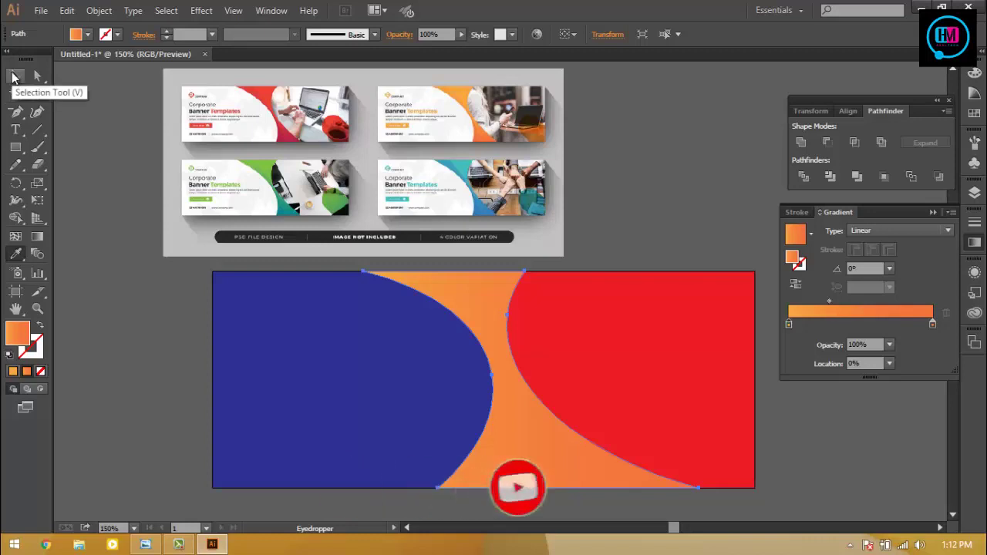
pyautogui.click(13, 76)
pyautogui.click(755, 334)
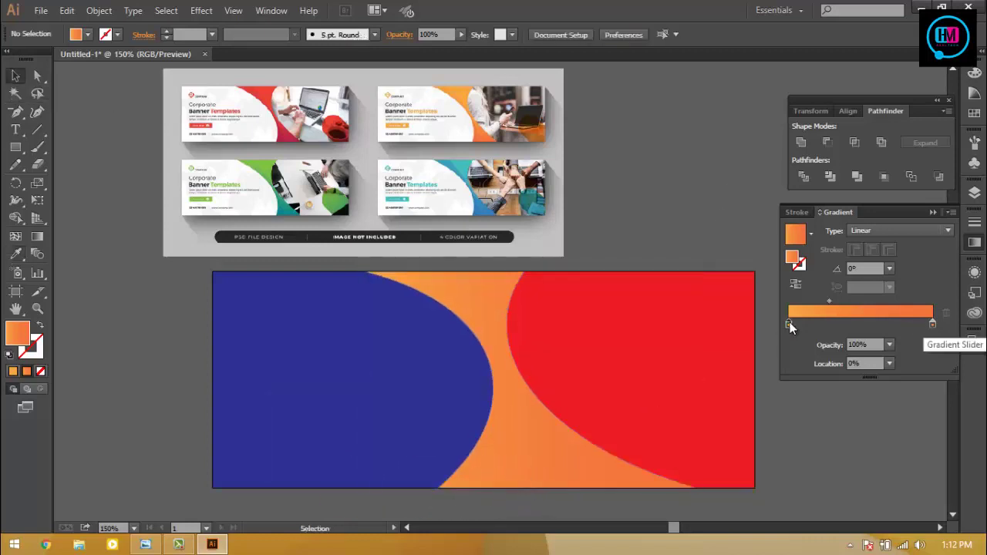
pyautogui.doubleClick(789, 325)
pyautogui.click(791, 327)
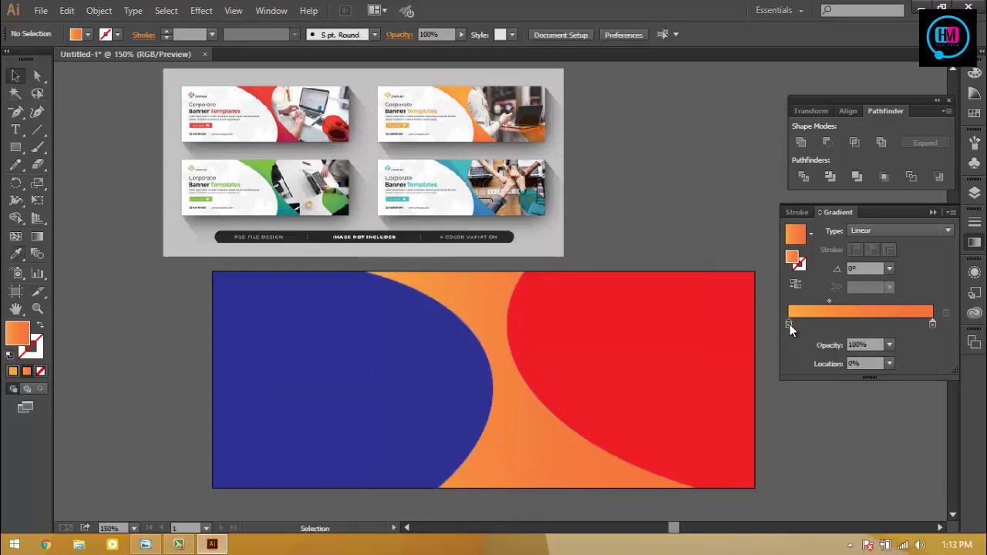
# Step: Reselect the orange curve and edit its gradient colour stops
pyautogui.click(15, 255)
pyautogui.keyDown('ctrl'); pyautogui.click(511, 353); pyautogui.keyUp('ctrl')
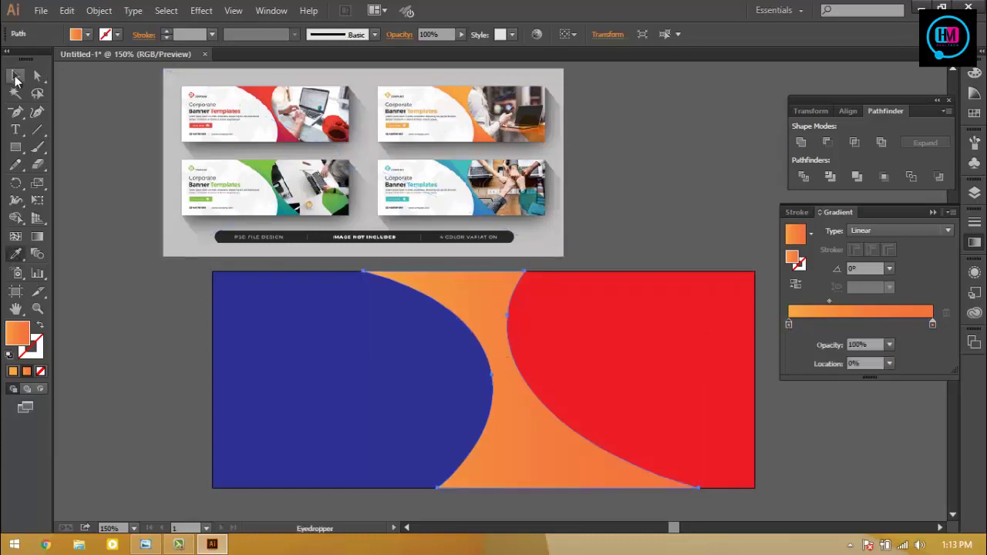
pyautogui.doubleClick(788, 324)
pyautogui.press('v')
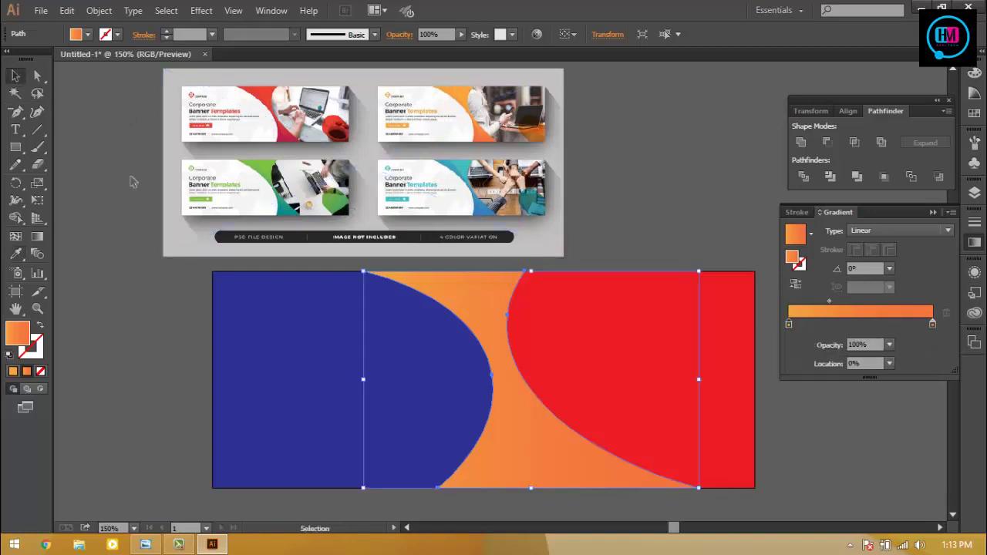
pyautogui.click(935, 324)
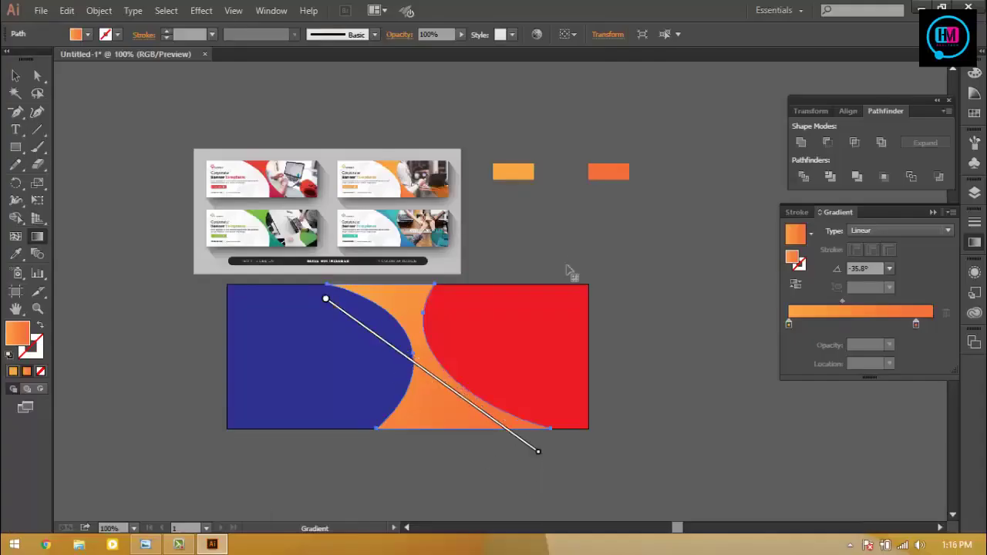
# Step: Re-angle the orange curve's gradient to about -81.9° with the Gradient tool
pyautogui.scroll(-1, 567, 272)
pyautogui.moveTo(328, 254); pyautogui.dragTo(568, 460)
pyautogui.moveTo(345, 265); pyautogui.dragTo(451, 364)
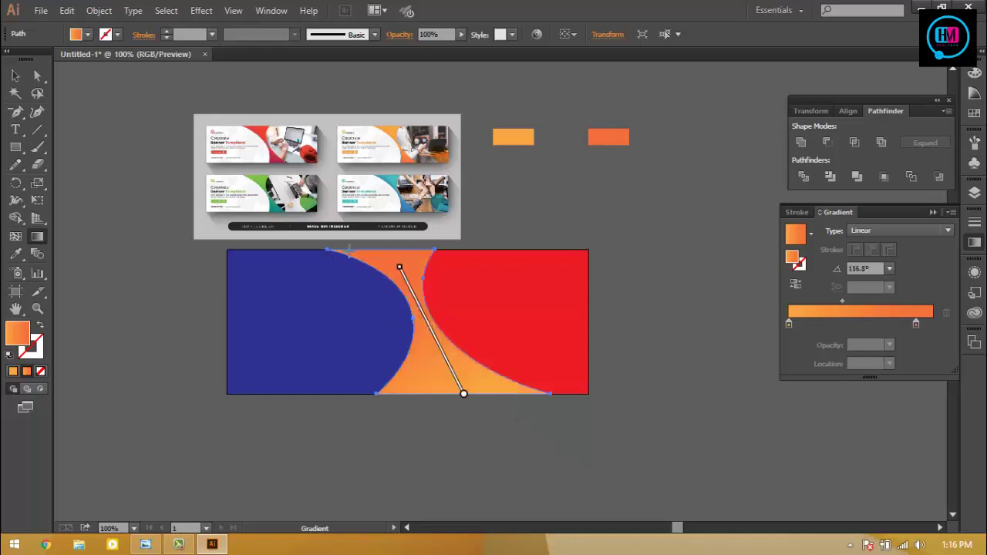
pyautogui.moveTo(345, 255); pyautogui.dragTo(436, 356)
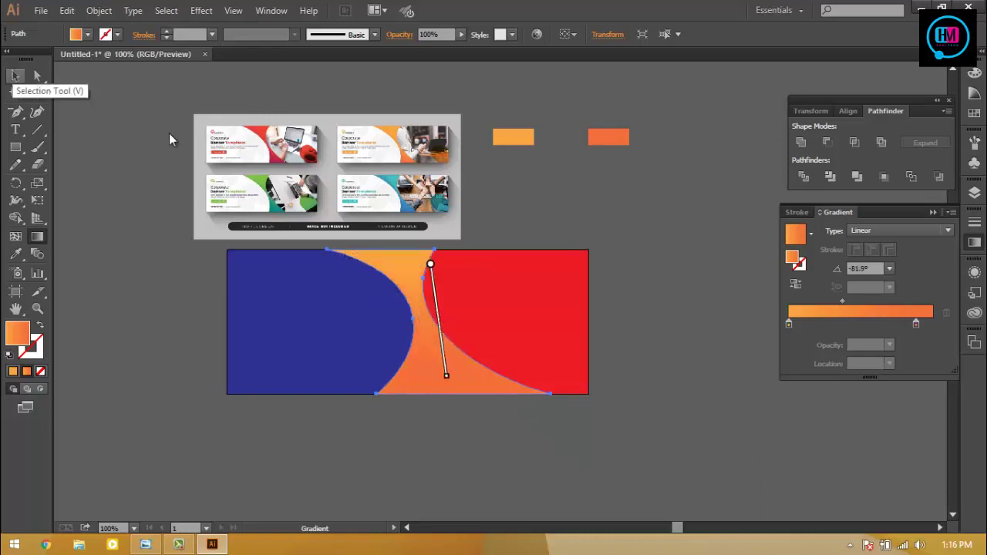
# Step: Add a third colour stop mid-gradient and darken it toward red
pyautogui.click(854, 322)
pyautogui.doubleClick(854, 323)
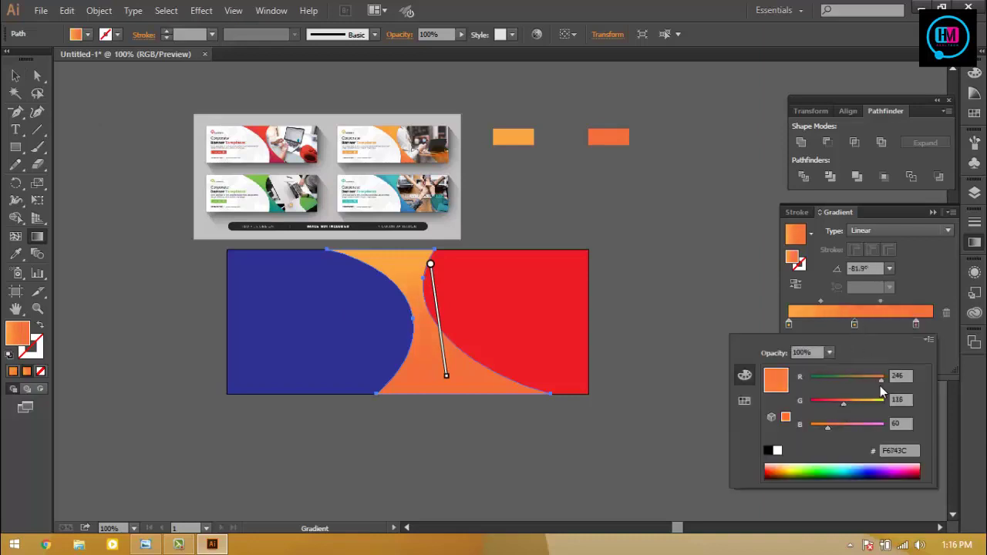
pyautogui.moveTo(880, 385)
pyautogui.mouseDown()
pyautogui.moveTo(854, 381)
pyautogui.moveTo(823, 407)
pyautogui.mouseUp()
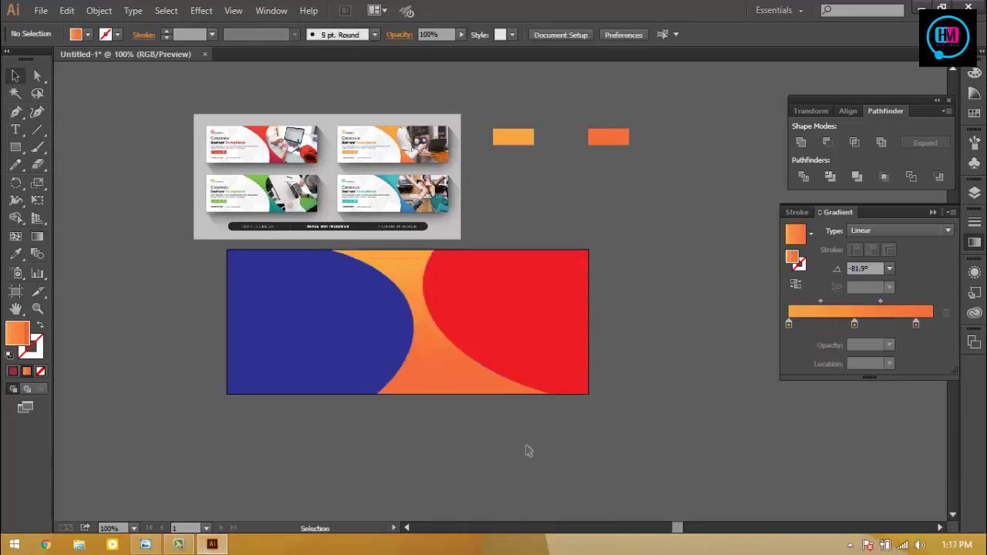
# Step: Cut the orange curve at its bottom edge with the Scissors tool and select the right piece
pyautogui.moveTo(37, 164); pyautogui.dragTo(63, 220)
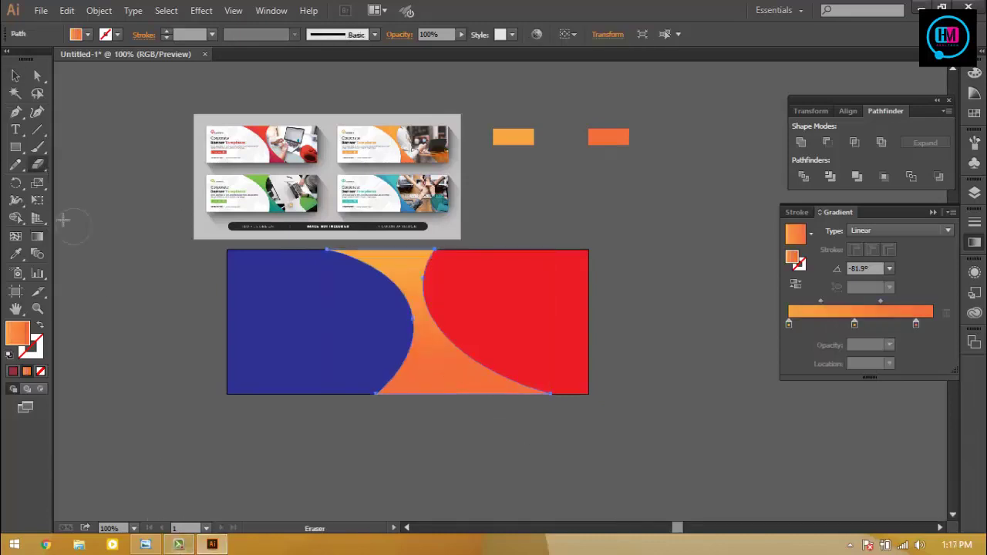
pyautogui.moveTo(40, 171); pyautogui.dragTo(92, 183)
pyautogui.click(391, 249)
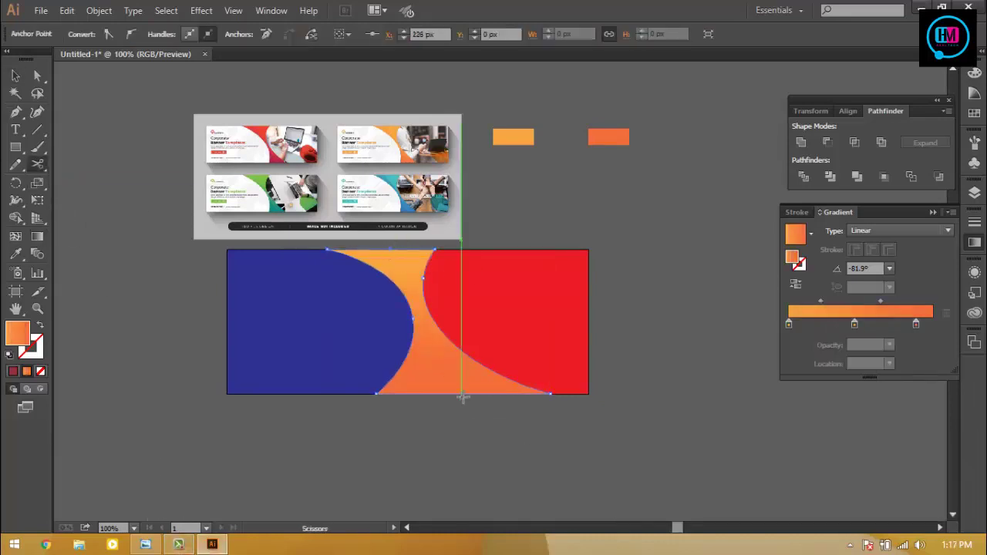
pyautogui.press('v')
pyautogui.click(540, 354)
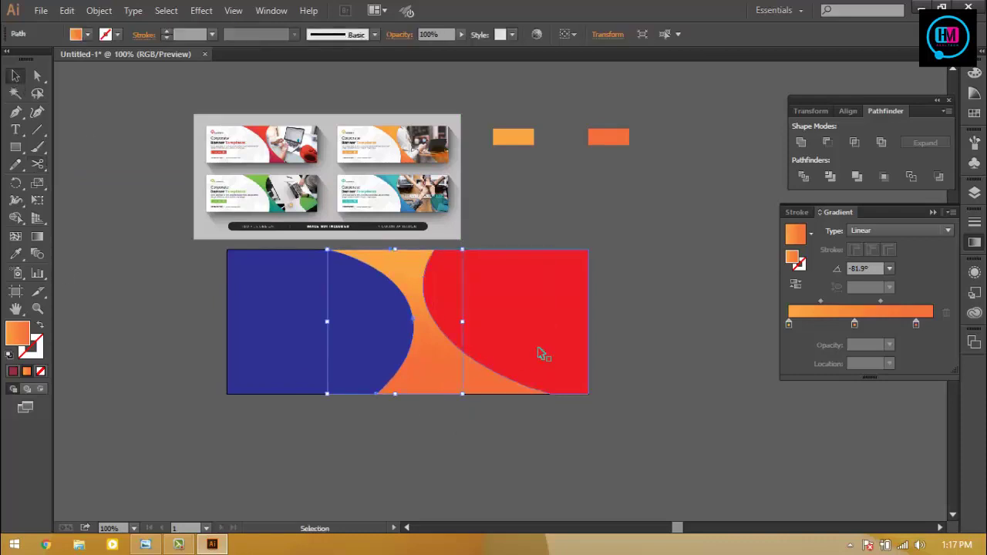
# Step: Re-angle the orange linear gradient on the curve piece so it runs nearly vertically
pyautogui.moveTo(340, 265); pyautogui.dragTo(479, 447)
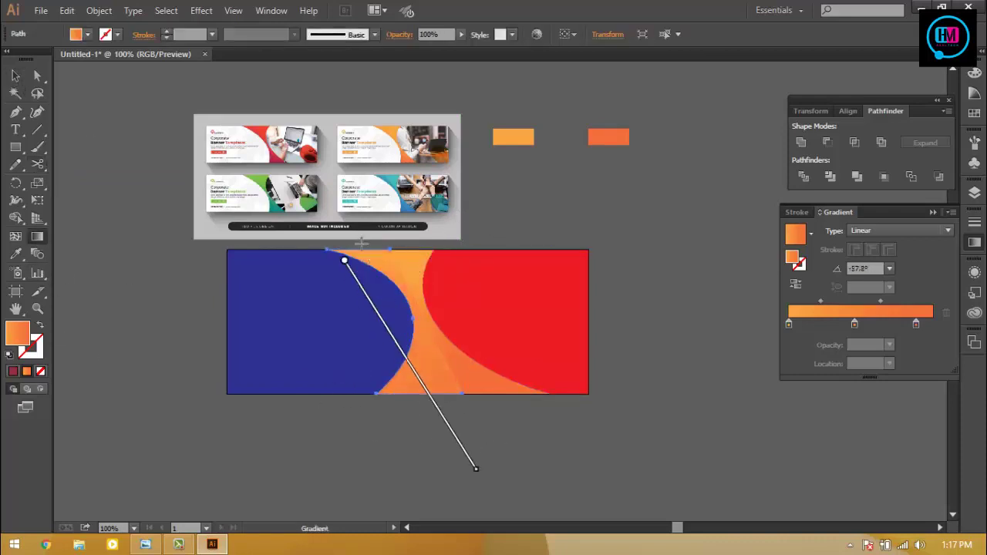
pyautogui.click(15, 75)
pyautogui.click(478, 332)
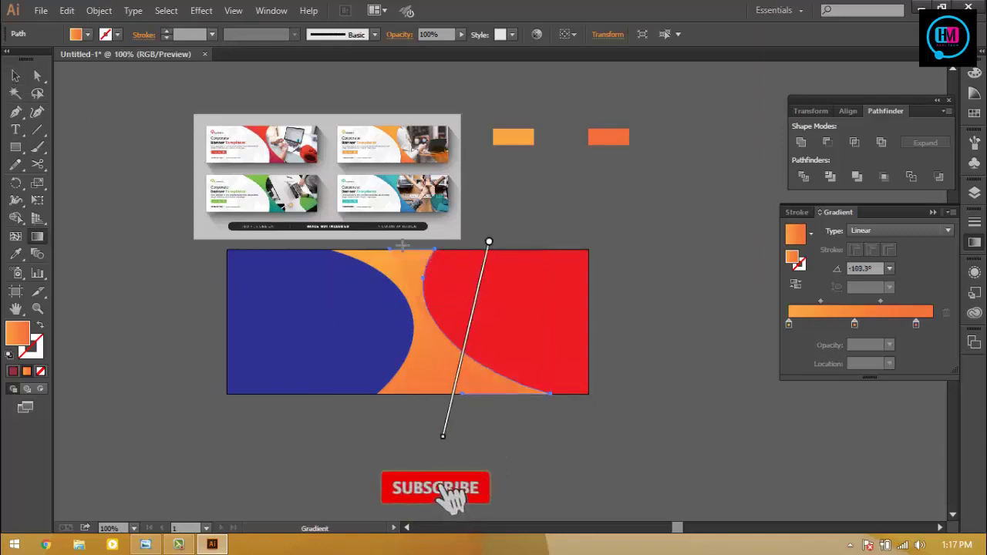
pyautogui.moveTo(417, 232); pyautogui.dragTo(525, 428)
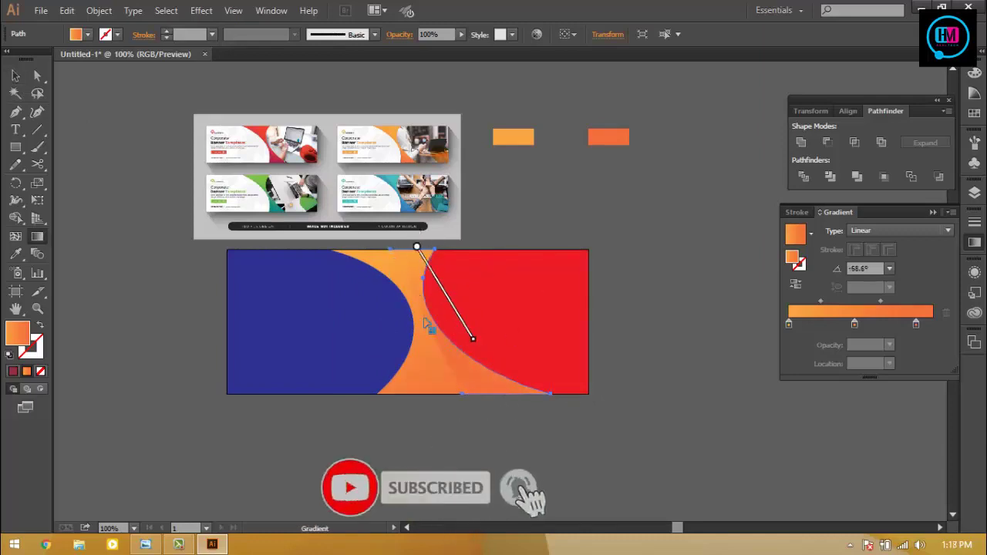
pyautogui.moveTo(513, 247); pyautogui.dragTo(462, 333)
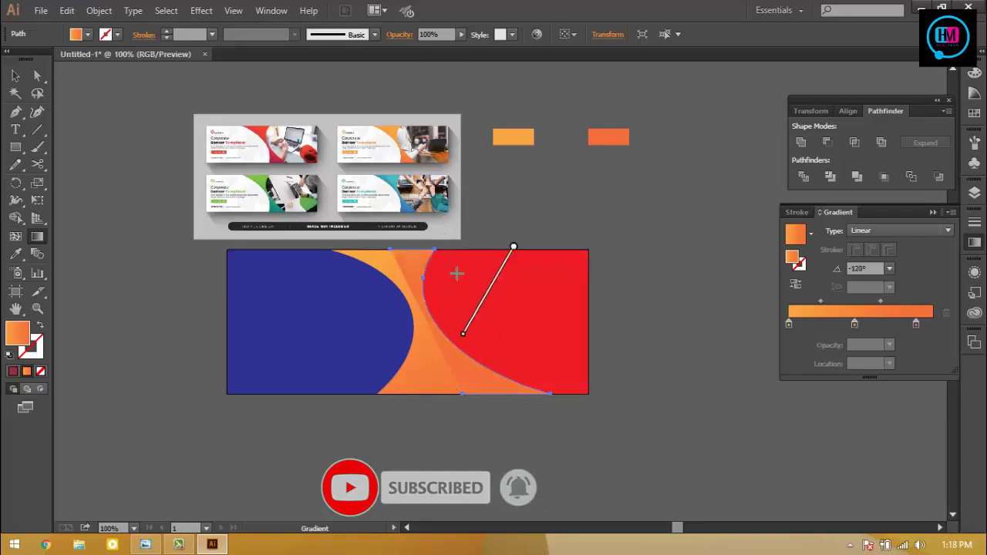
pyautogui.moveTo(472, 271); pyautogui.dragTo(468, 384)
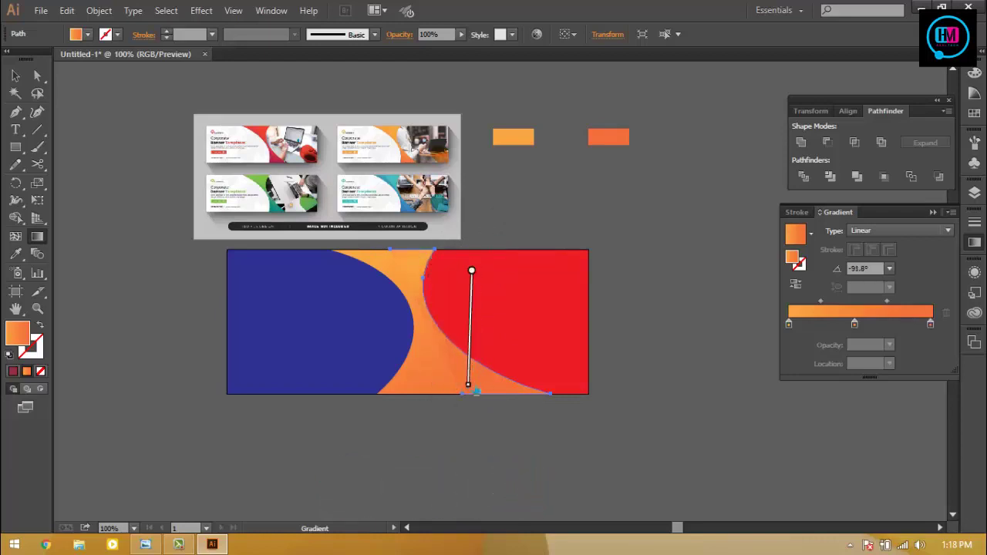
# Step: Change the top gradient stop to a lighter orange, F1A640
pyautogui.doubleClick(472, 272)
pyautogui.click(473, 271)
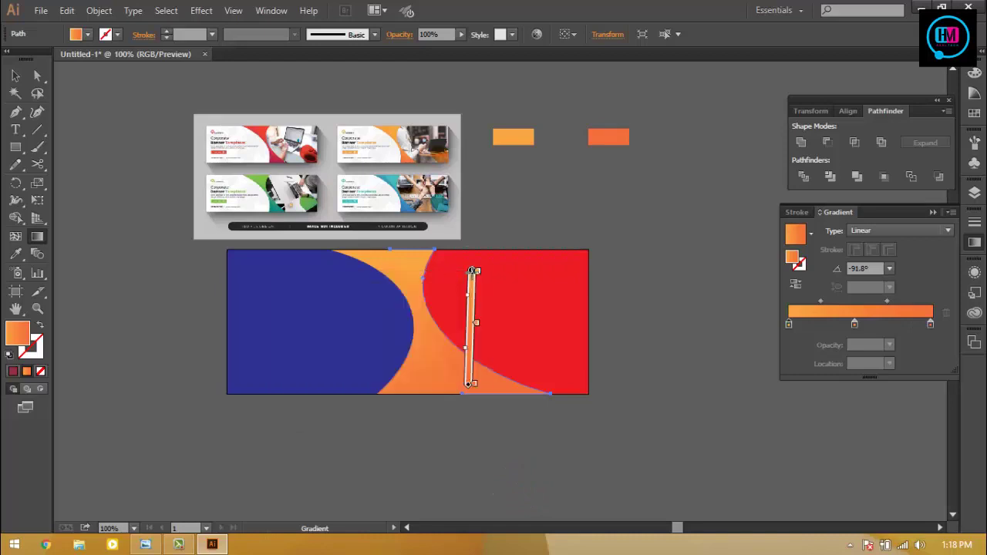
pyautogui.doubleClick(473, 272)
pyautogui.press('Escape')
pyautogui.doubleClick(473, 272)
pyautogui.click(285, 339)
pyautogui.click(286, 314)
pyautogui.moveTo(422, 318); pyautogui.dragTo(406, 317)
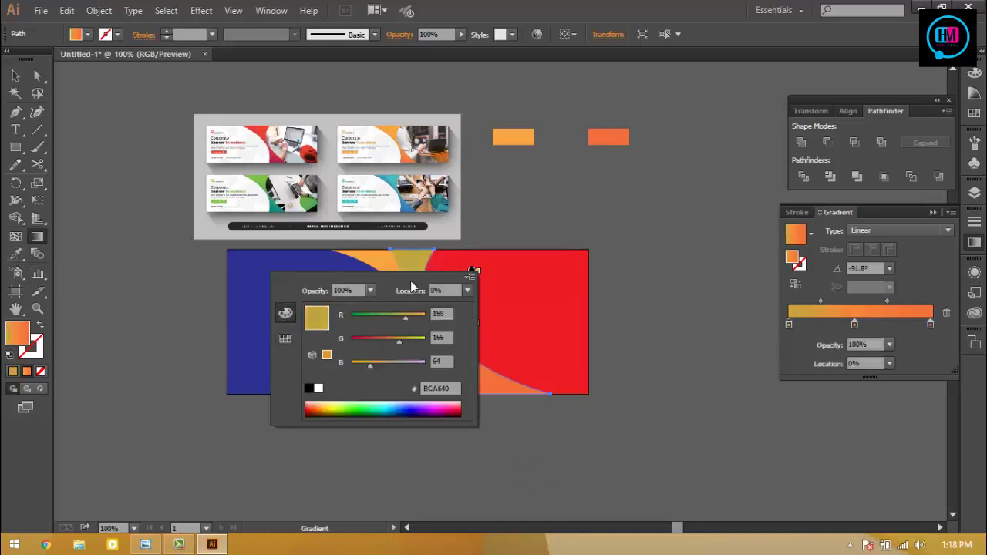
pyautogui.click(658, 392)
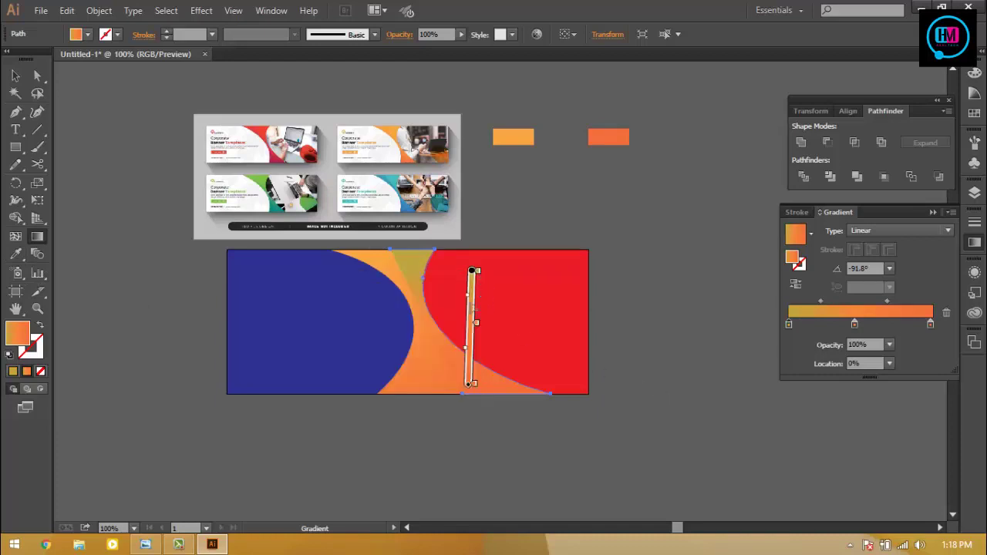
pyautogui.doubleClick(474, 273)
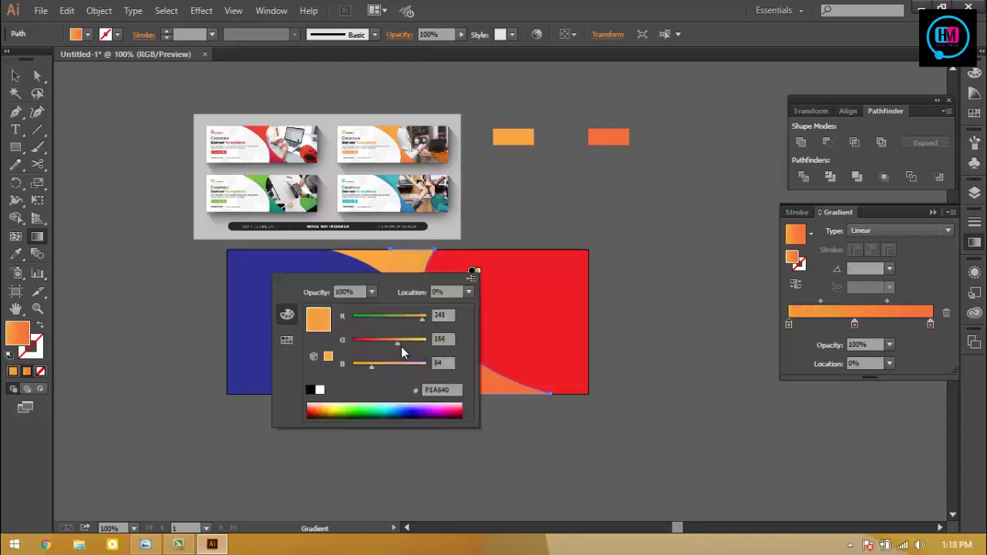
pyautogui.click(547, 300)
# Step: Redraw the gradient to run vertically at -89.9° and deselect the curve
pyautogui.moveTo(441, 248); pyautogui.dragTo(392, 437)
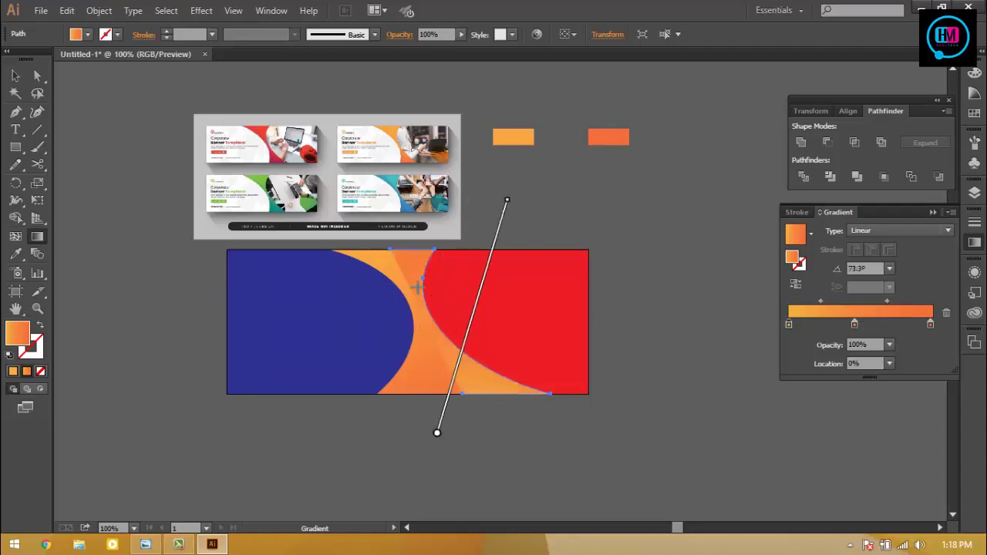
pyautogui.moveTo(470, 254); pyautogui.dragTo(470, 422)
pyautogui.click(105, 146)
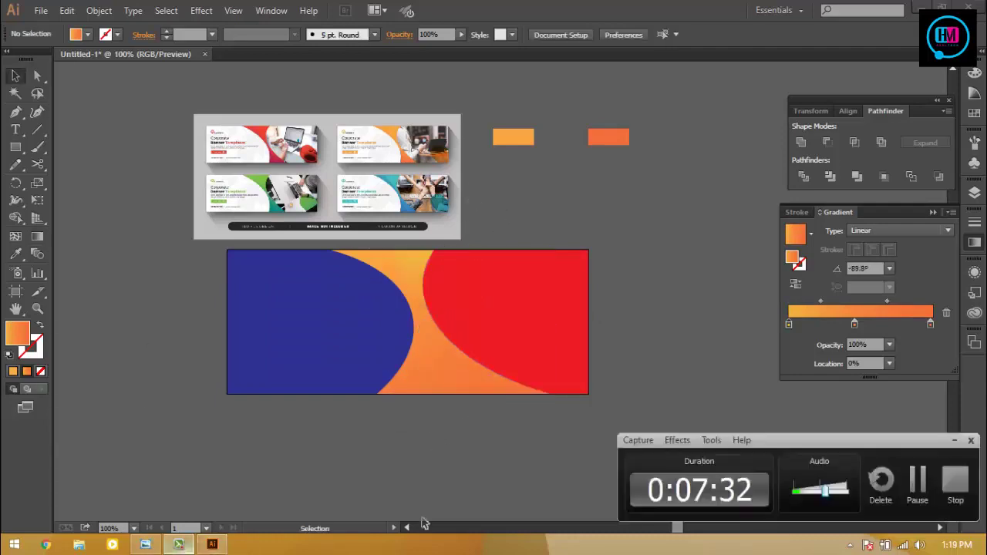
# Step: Search Google in Chrome for 'web vector' and show the image results
pyautogui.click(46, 545)
pyautogui.write('web ve')
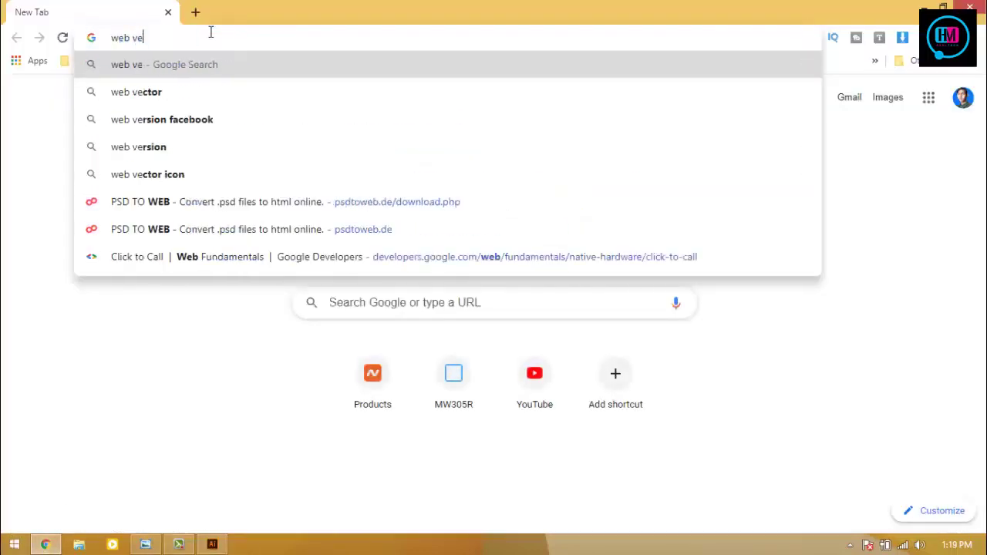
pyautogui.write('ctor')
pyautogui.press('Return')
pyautogui.click(202, 122)
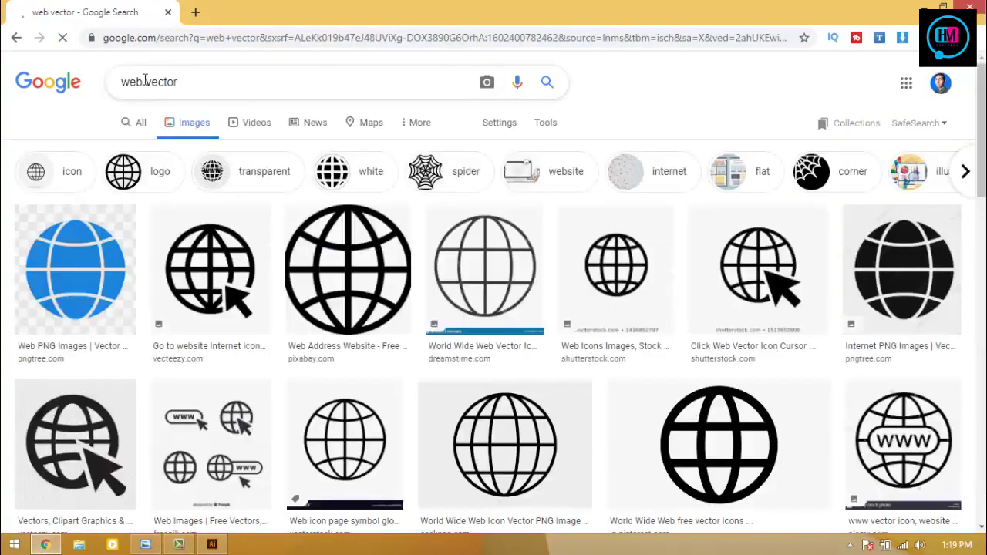
# Step: Refine the image search to 'map vector' and bring up the grey world map's copy menu
pyautogui.click(145, 82)
pyautogui.write('map')
pyautogui.press('Return')
pyautogui.scroll(-5, 143, 78)
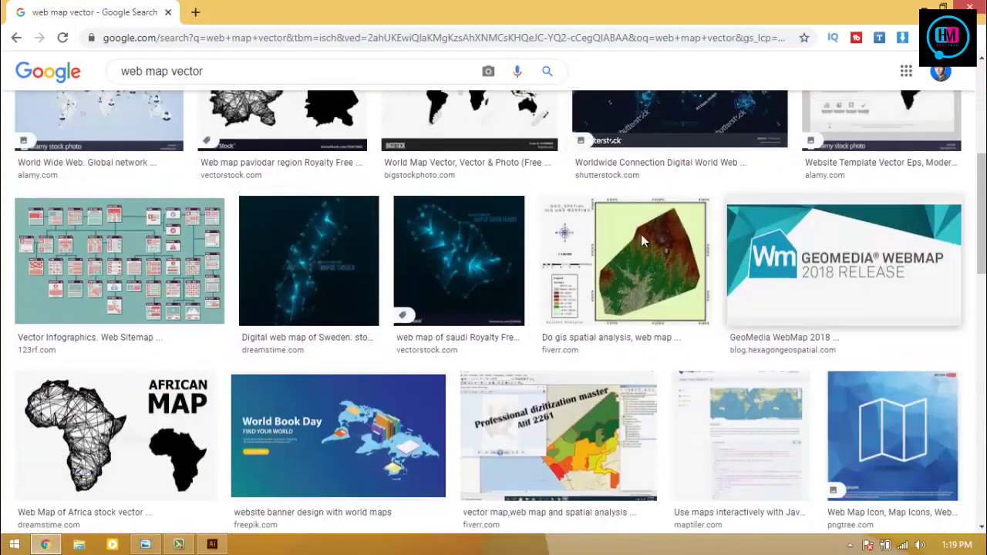
pyautogui.scroll(4, 135, 73)
pyautogui.moveTo(146, 70); pyautogui.dragTo(148, 70)
pyautogui.press('BackSpace')
pyautogui.press('Return')
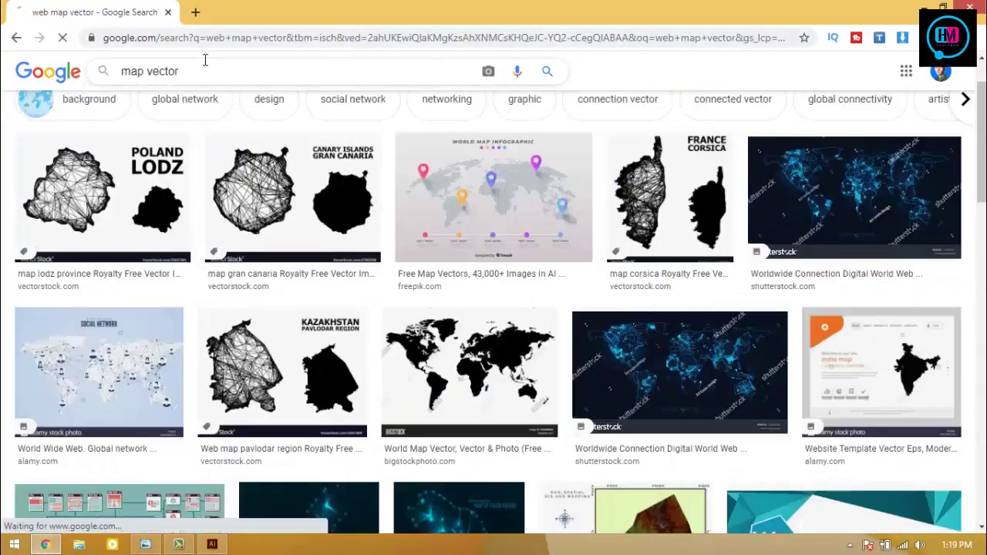
pyautogui.scroll(-3, 738, 224)
pyautogui.scroll(-2, 739, 224)
pyautogui.rightClick(134, 292)
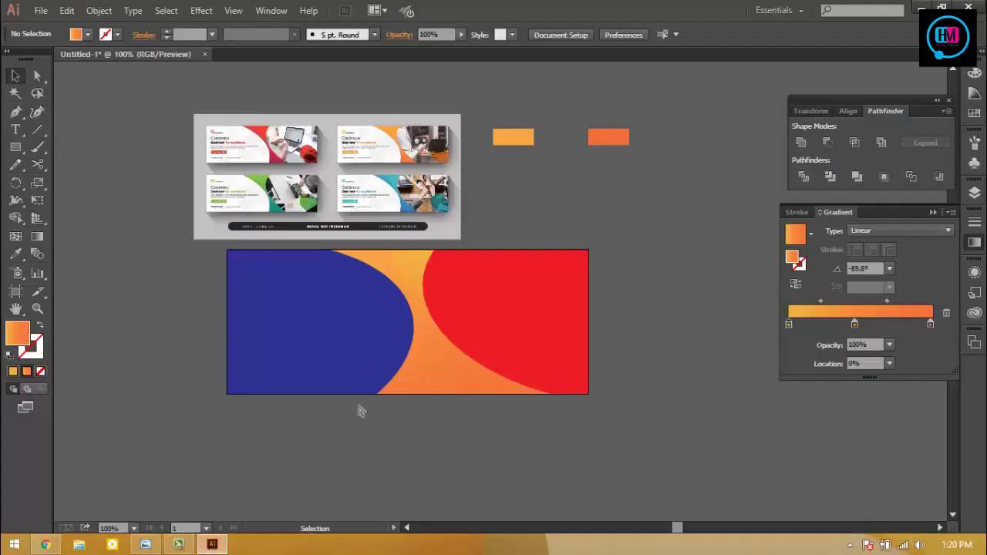
# Step: Paste the world map over the blue area and scale it to the banner's full height
pyautogui.hotkey('ctrl', 'v')
pyautogui.moveTo(417, 280)
pyautogui.mouseDown()
pyautogui.moveTo(293, 348)
pyautogui.moveTo(218, 319)
pyautogui.mouseUp()
pyautogui.moveTo(186, 255); pyautogui.dragTo(186, 244)
pyautogui.moveTo(326, 331); pyautogui.dragTo(330, 347)
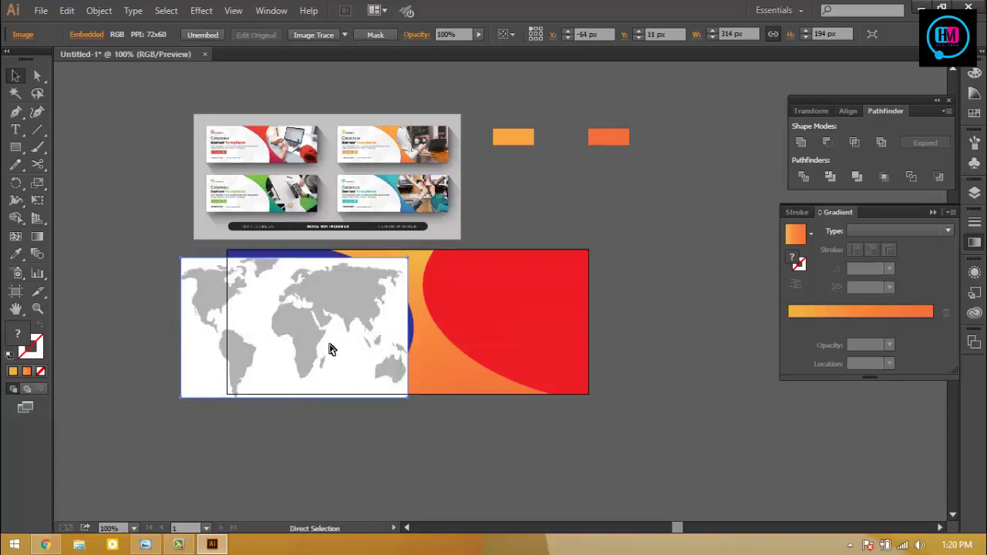
pyautogui.hotkey('ctrl', '=')
pyautogui.moveTo(348, 474); pyautogui.dragTo(348, 481)
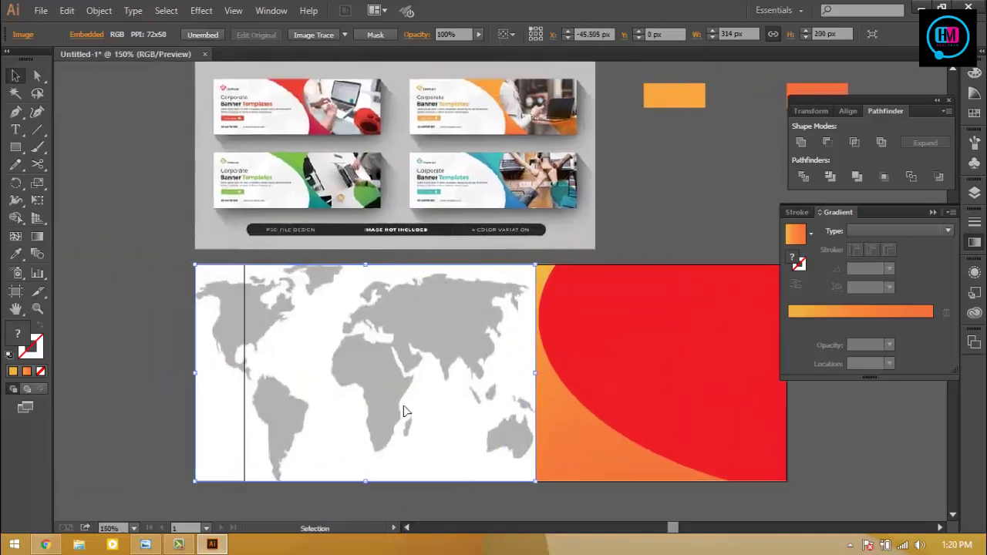
pyautogui.click(110, 133)
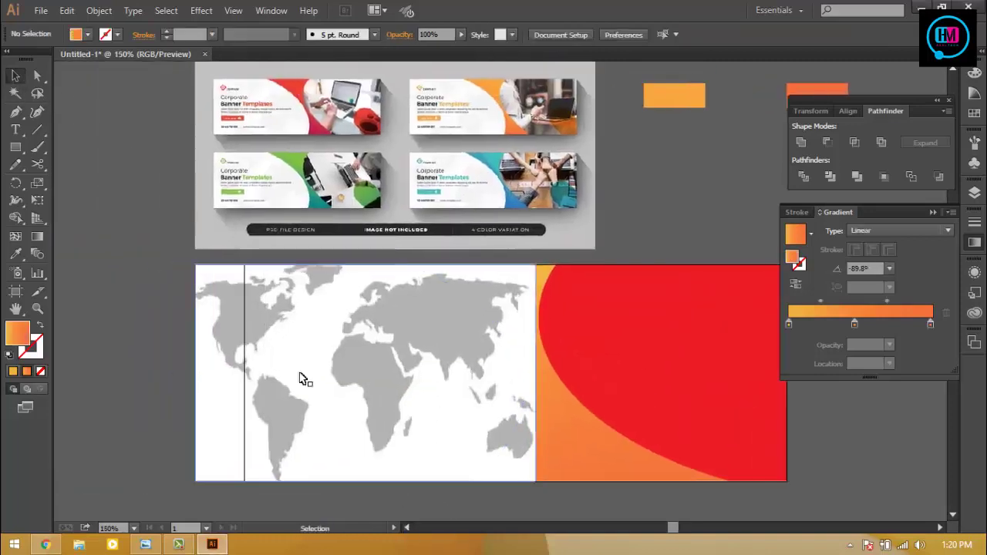
# Step: Send the map behind the blue curved shape and clip it inside with Ctrl+7
pyautogui.click(301, 378)
pyautogui.hotkey('ctrl', 'x')
pyautogui.rightClick(368, 353)
pyautogui.press('Escape')
pyautogui.hotkey('ctrl', 'b')
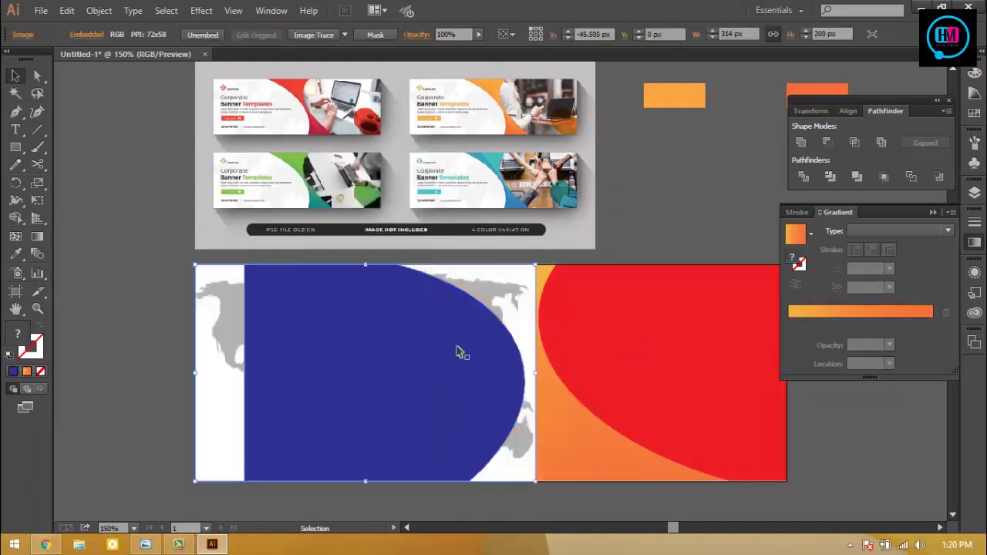
pyautogui.hotkey('ctrl', 'shift', 'a')
pyautogui.moveTo(301, 371); pyautogui.dragTo(302, 374)
pyautogui.hotkey('ctrl', '7')
pyautogui.hotkey('ctrl', '-')
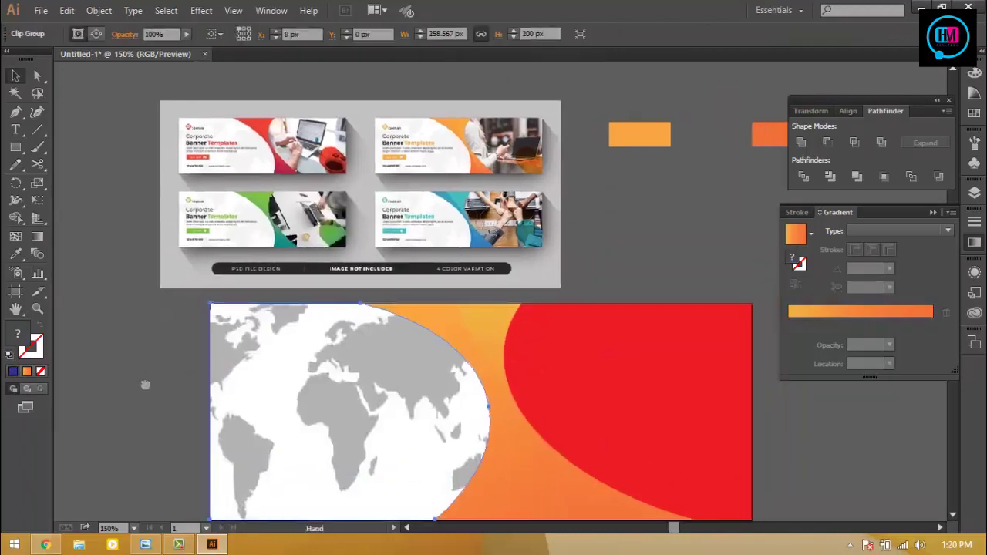
# Step: Compare with the reference banner designs and lower the world map's opacity
pyautogui.click(140, 545)
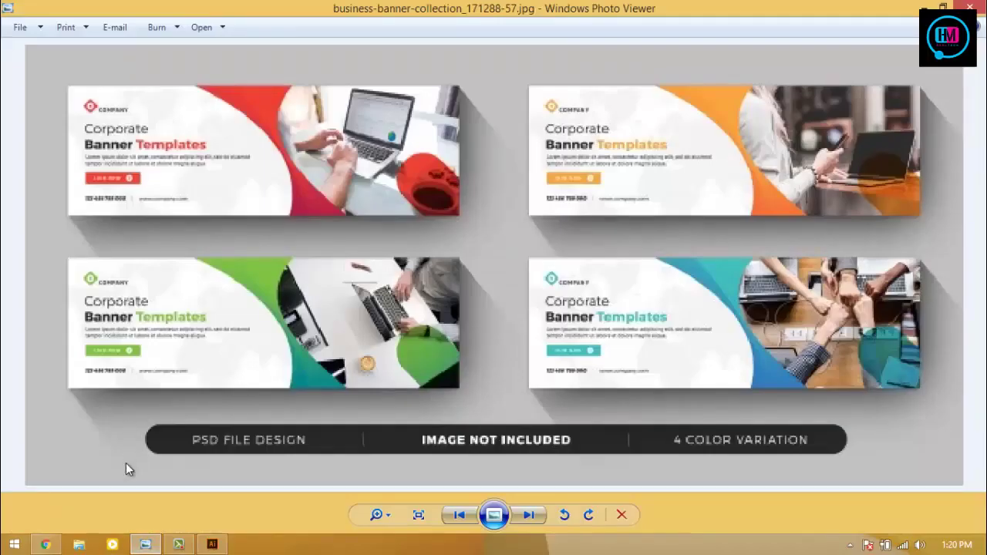
pyautogui.hotkey('alt', 'Tab')
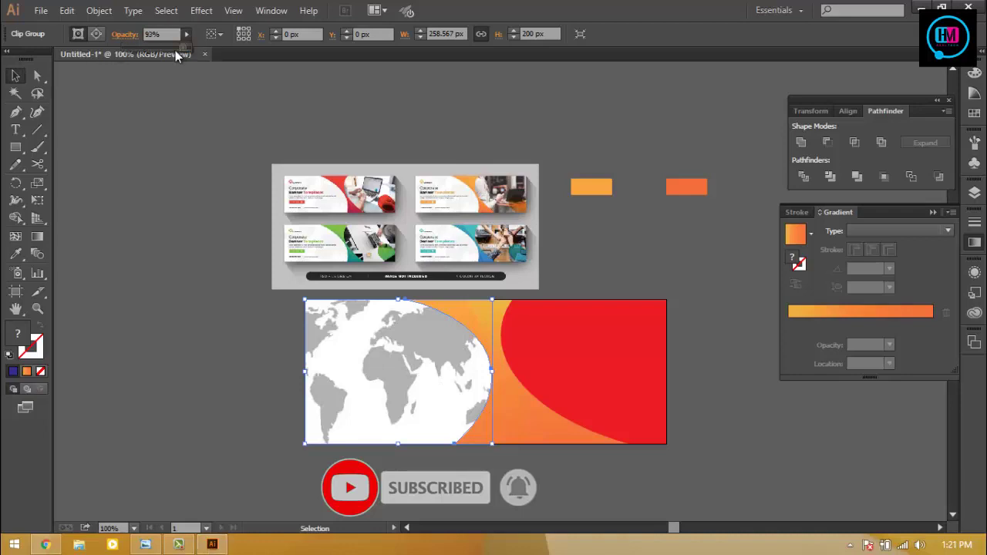
pyautogui.moveTo(186, 33); pyautogui.dragTo(180, 40)
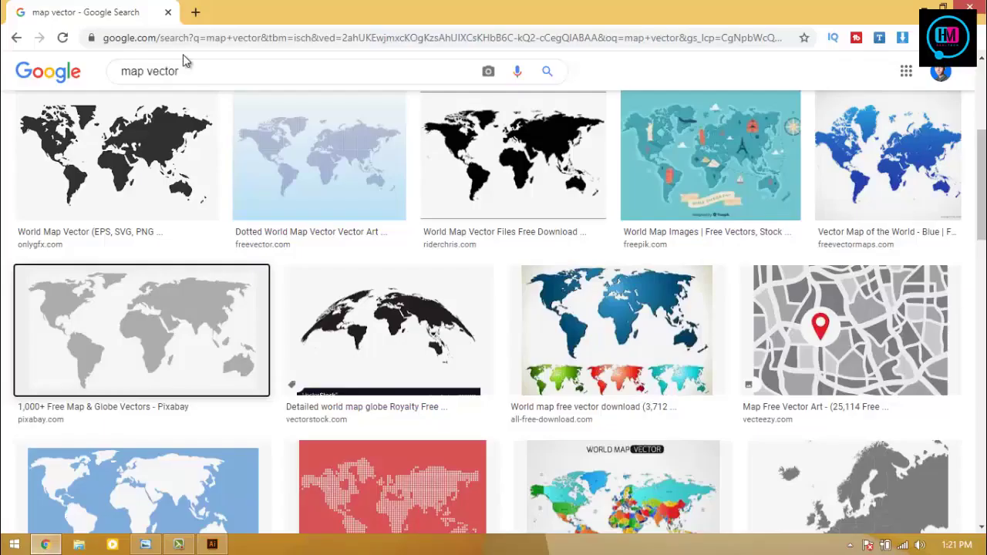
# Step: Search Google Images for 'corparet' and scroll through the results
pyautogui.tripleClick(100, 70)
pyautogui.write('corparet')
pyautogui.press('Return')
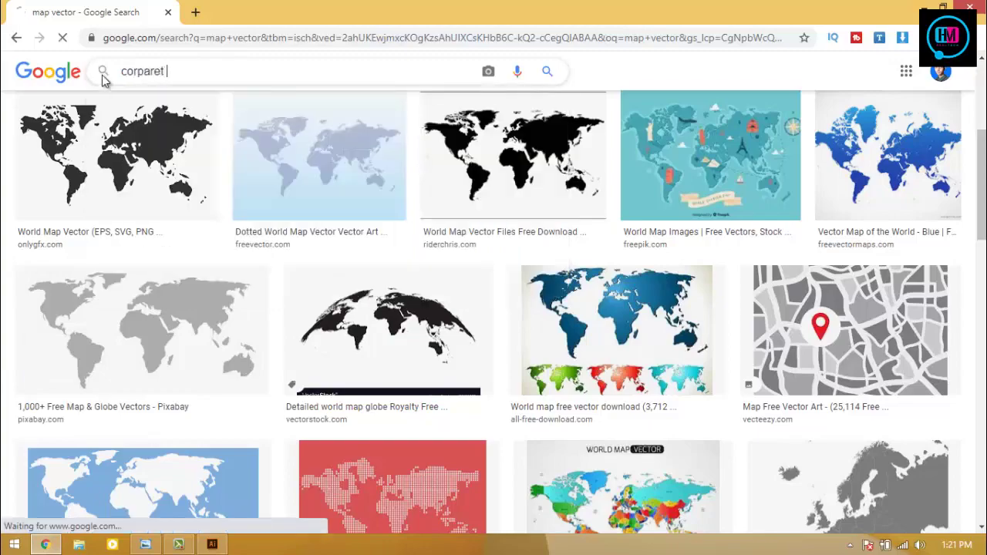
pyautogui.scroll(-3, 322, 284)
pyautogui.scroll(-3, 321, 285)
pyautogui.scroll(-1, 322, 285)
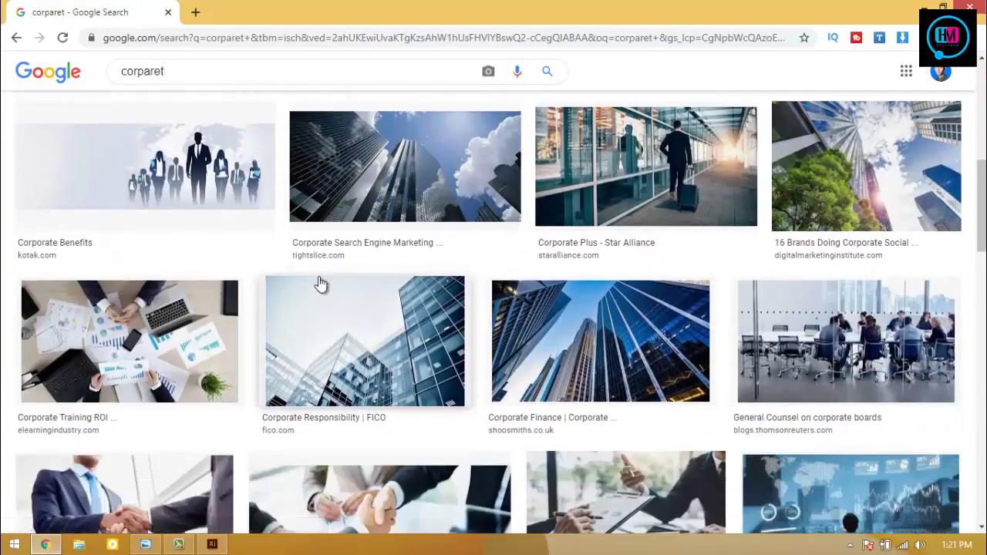
# Step: Pick the handshake photo from the results and paste it into the artwork
pyautogui.rightClick(203, 165)
pyautogui.scroll(-3, 330, 326)
pyautogui.rightClick(366, 319)
pyautogui.scroll(-3, 319, 284)
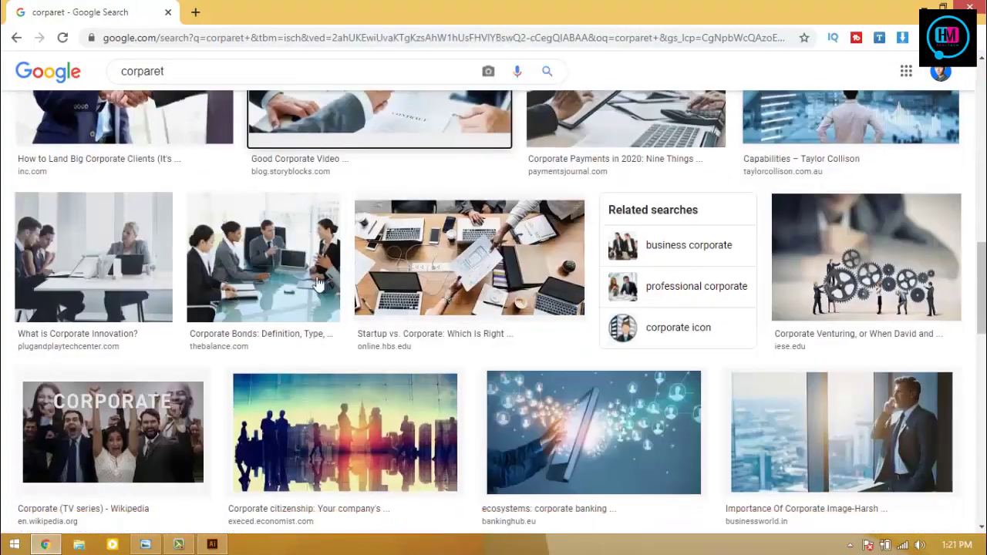
pyautogui.scroll(-4, 540, 301)
pyautogui.scroll(-3, 524, 354)
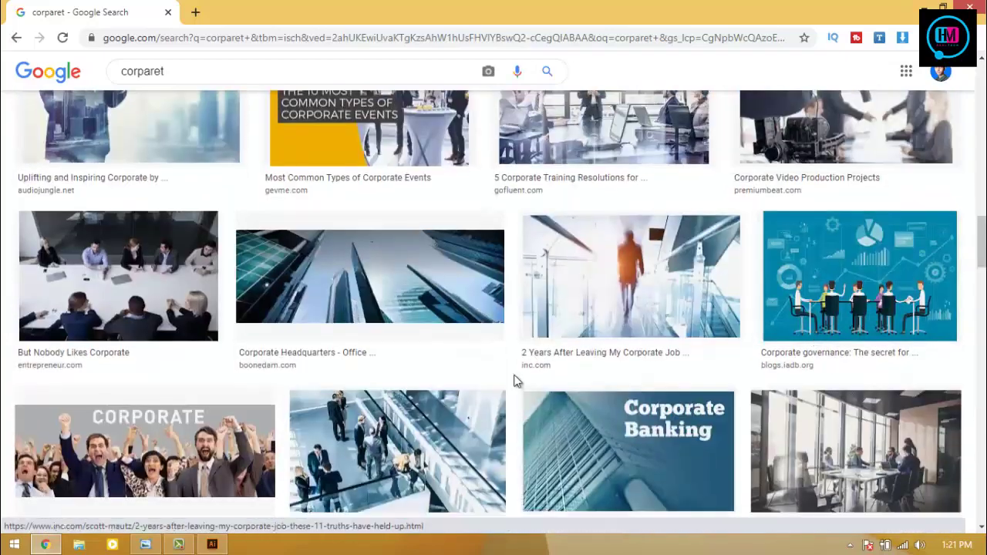
pyautogui.scroll(5, 517, 381)
pyautogui.scroll(2, 431, 324)
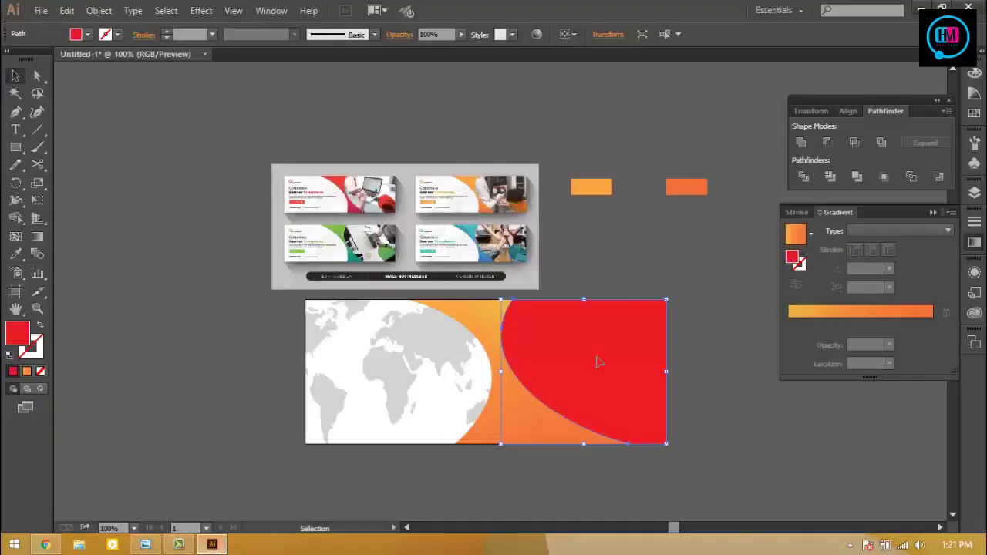
pyautogui.hotkey('ctrl', 'v')
# Step: Bring the red curve to the front and clip the handshake photo inside it
pyautogui.moveTo(526, 241)
pyautogui.mouseDown()
pyautogui.moveTo(582, 331)
pyautogui.moveTo(556, 300)
pyautogui.mouseUp()
pyautogui.moveTo(414, 378); pyautogui.dragTo(414, 378)
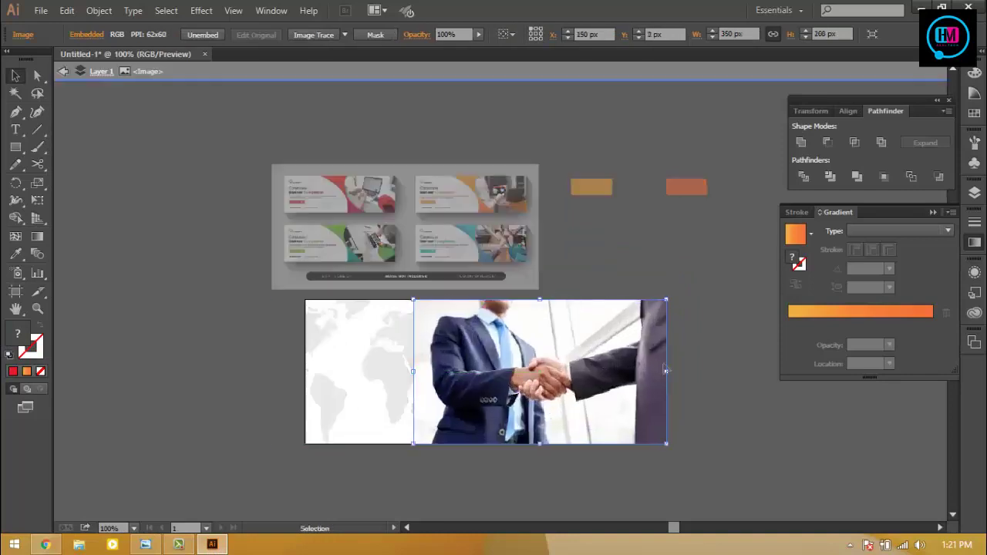
pyautogui.hotkey('ctrl', '3')
pyautogui.rightClick(613, 361)
pyautogui.click(802, 335)
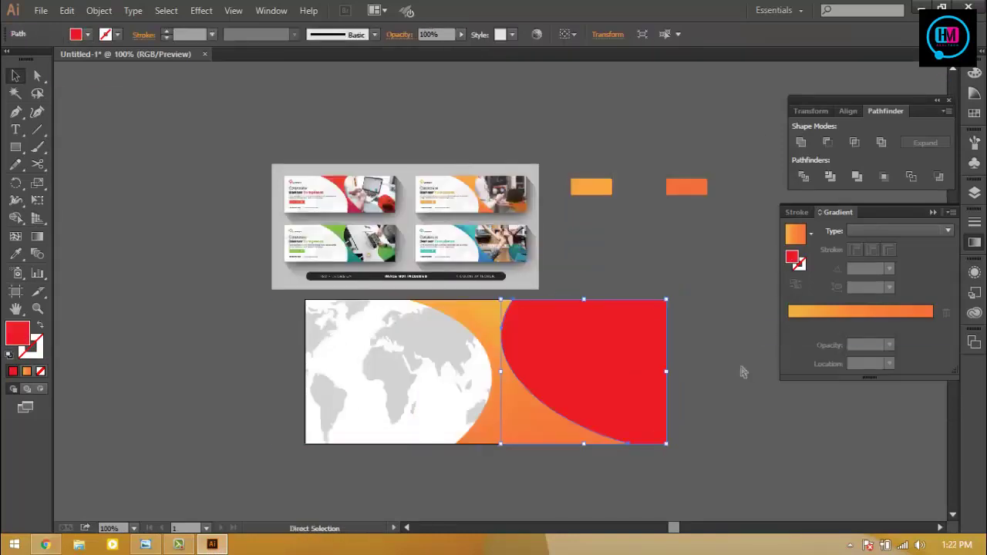
pyautogui.hotkey('ctrl', 'alt', '3')
pyautogui.moveTo(523, 407); pyautogui.dragTo(532, 407)
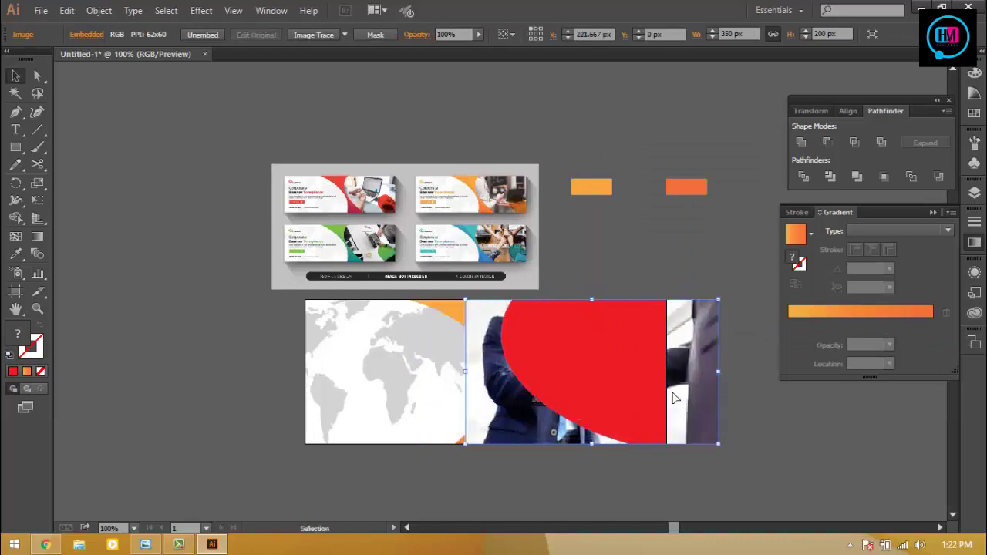
pyautogui.moveTo(672, 398); pyautogui.dragTo(692, 398)
pyautogui.click(688, 445)
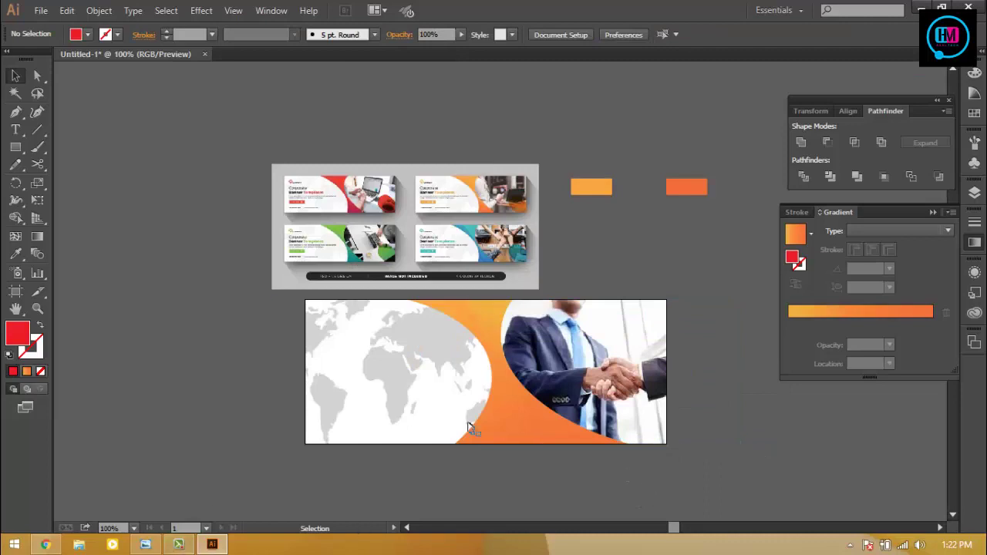
# Step: Lower the world map group's opacity further, then deselect everything
pyautogui.click(425, 389)
pyautogui.press('a')
pyautogui.hotkey('ctrl', '-')
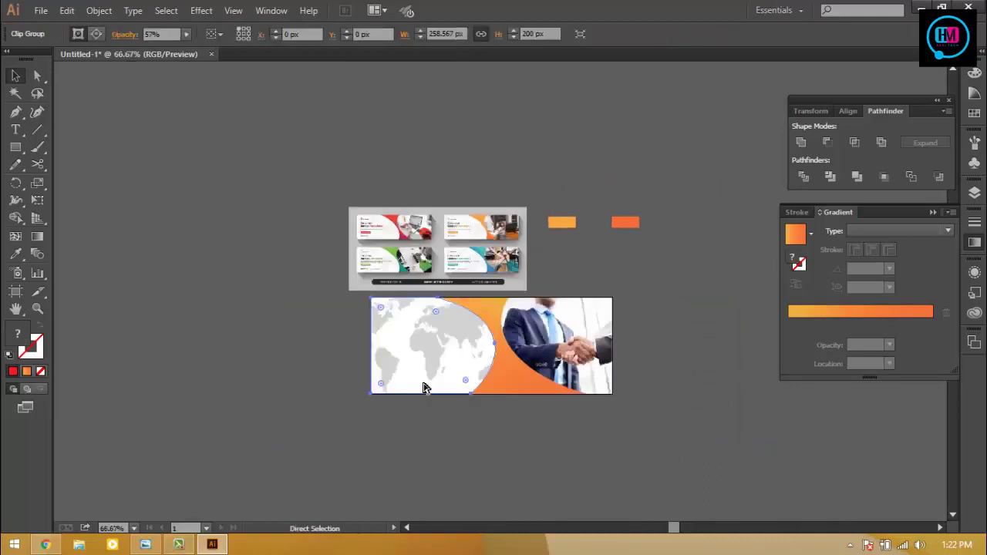
pyautogui.hotkey('ctrl', '+')
pyautogui.hotkey('ctrl', '+')
pyautogui.press('v')
pyautogui.click(614, 504)
pyautogui.click(365, 276)
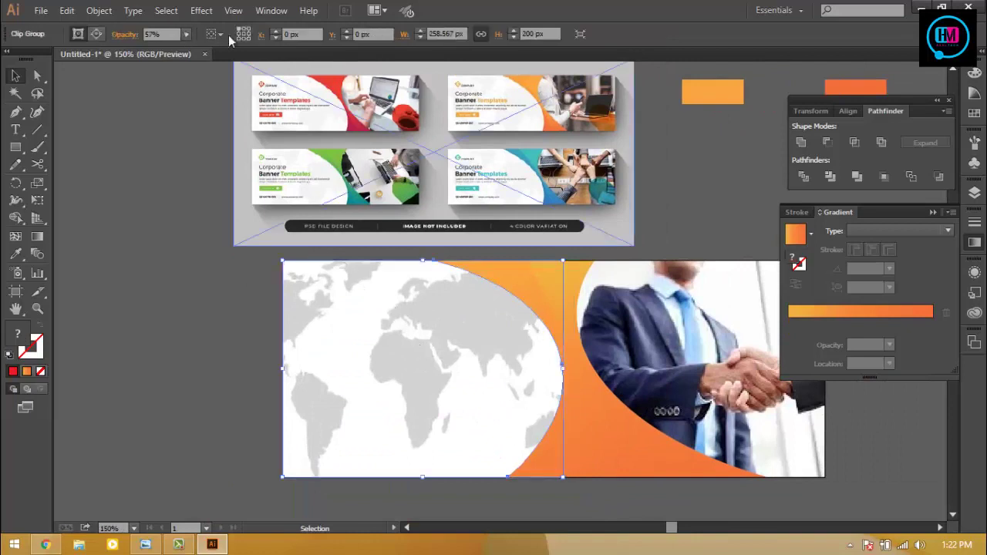
pyautogui.press('Return')
pyautogui.click(110, 304)
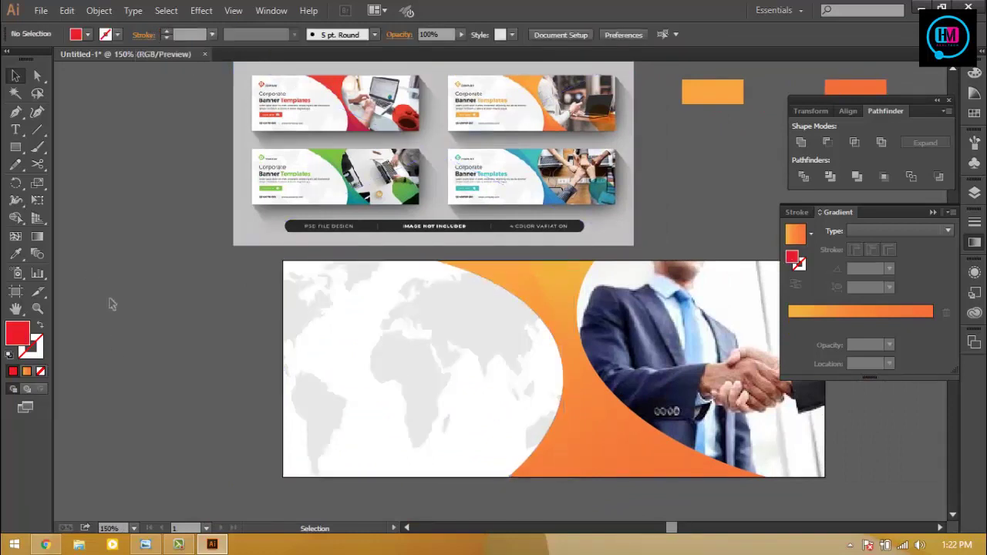
# Step: Add 'Your Logo' text to the banner and retype the line below it as 'Cor…'
pyautogui.press('t')
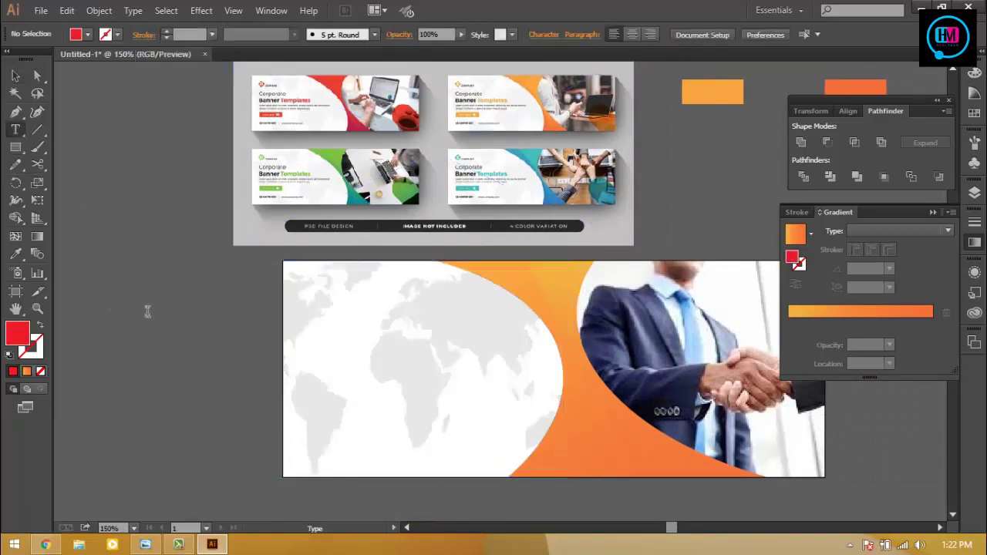
pyautogui.click(147, 310)
pyautogui.write('Your Logo')
pyautogui.press('Escape')
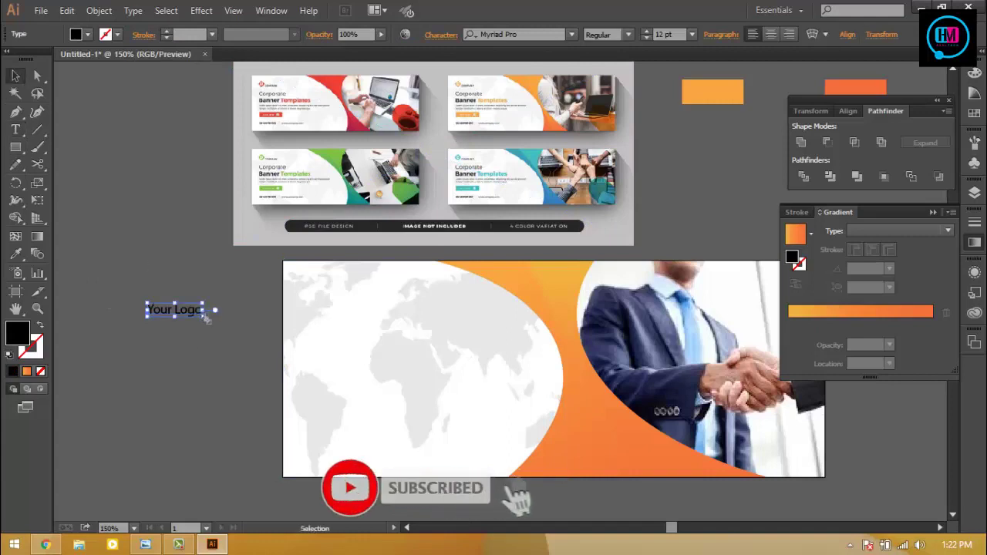
pyautogui.moveTo(174, 310)
pyautogui.mouseDown()
pyautogui.moveTo(345, 310)
pyautogui.moveTo(345, 337)
pyautogui.moveTo(270, 322)
pyautogui.mouseUp()
pyautogui.doubleClick(344, 332)
pyautogui.write('Co')
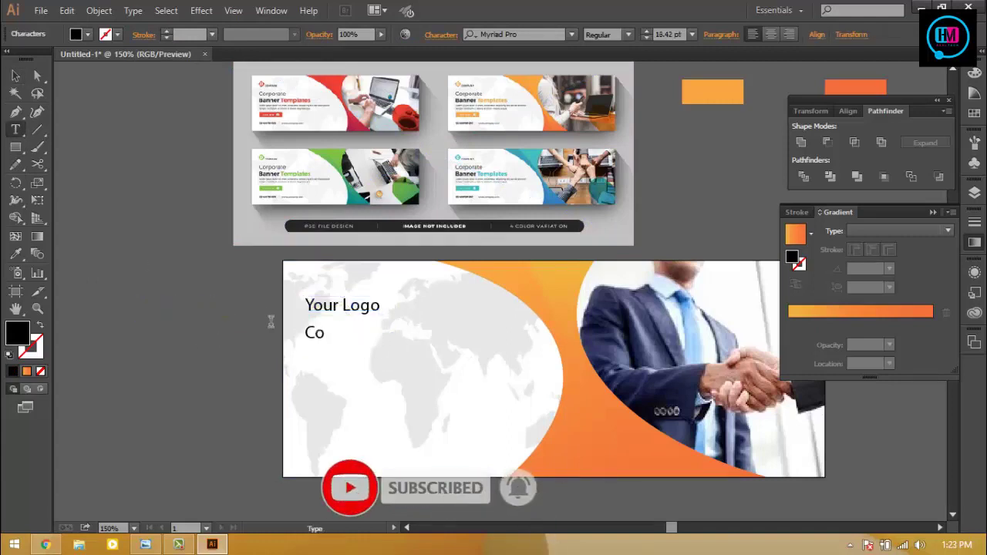
pyautogui.write('rporet')
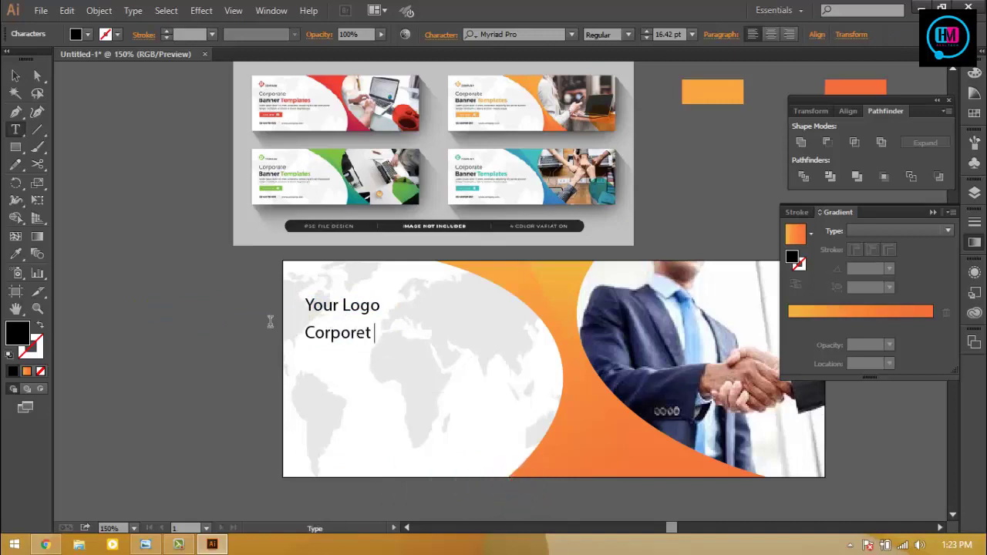
# Step: Shrink Your Logo, move Corporet up beneath it and make Corporet Semibold
pyautogui.click(14, 75)
pyautogui.click(340, 306)
pyautogui.moveTo(381, 316); pyautogui.dragTo(353, 309)
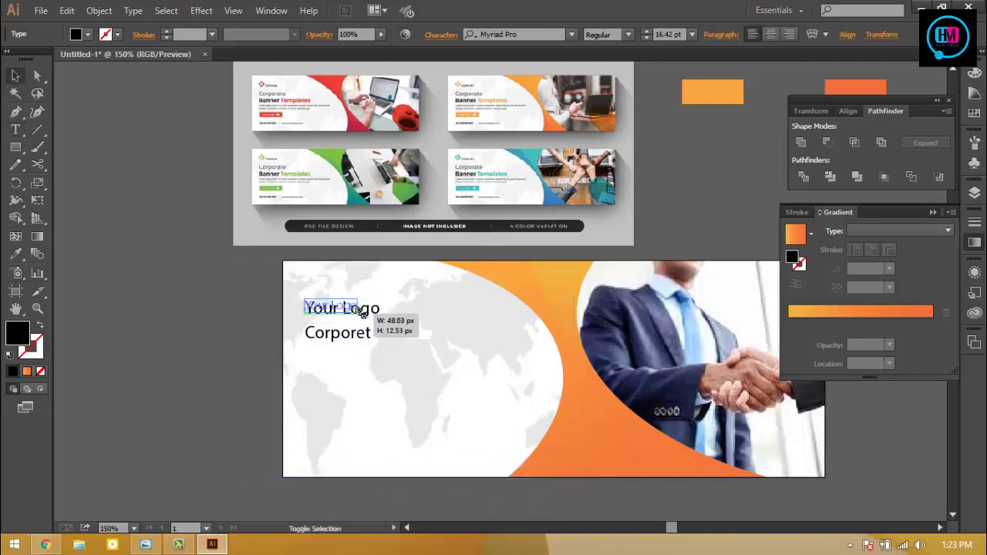
pyautogui.moveTo(351, 346); pyautogui.dragTo(347, 329)
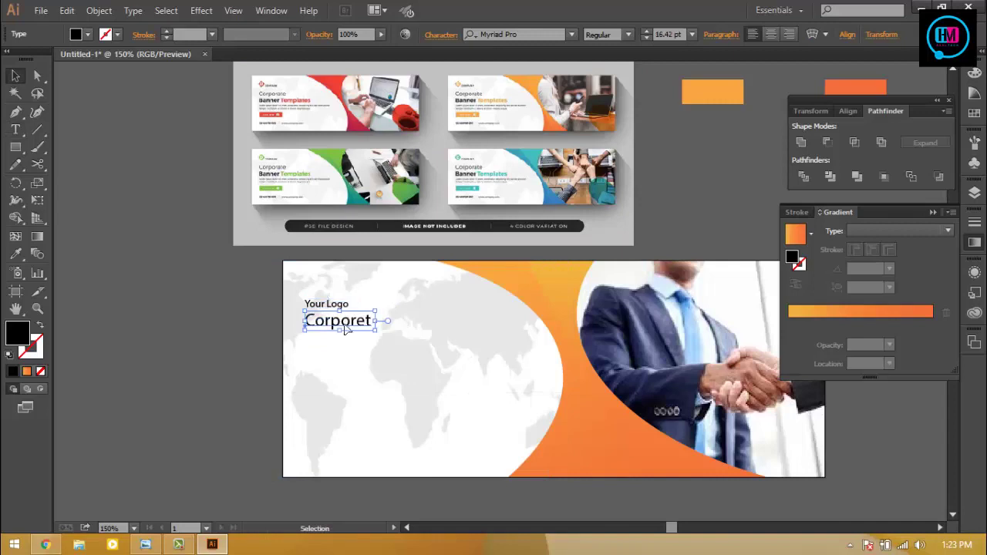
pyautogui.click(628, 34)
pyautogui.click(609, 47)
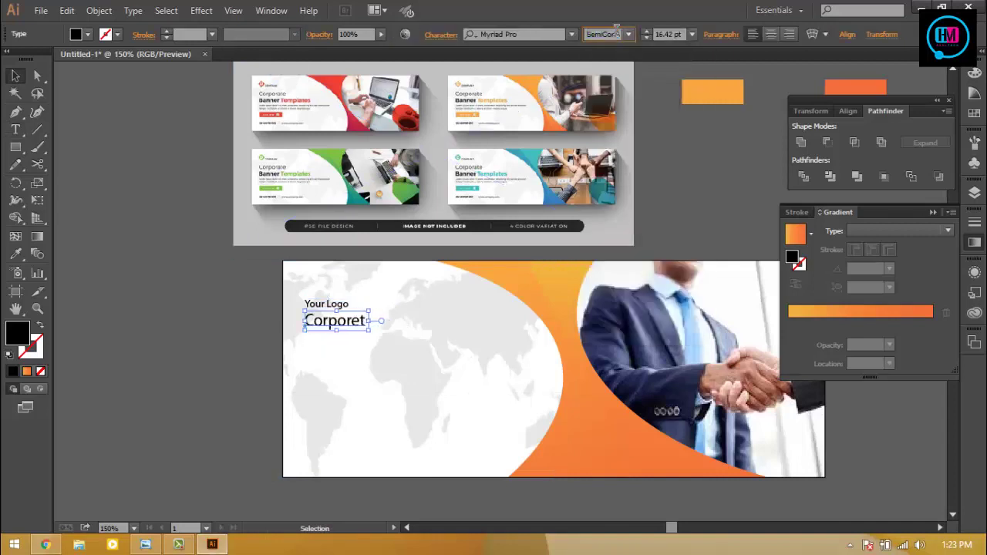
# Step: Alt-drag a copy of Corporet onto a new line below it
pyautogui.click(319, 341)
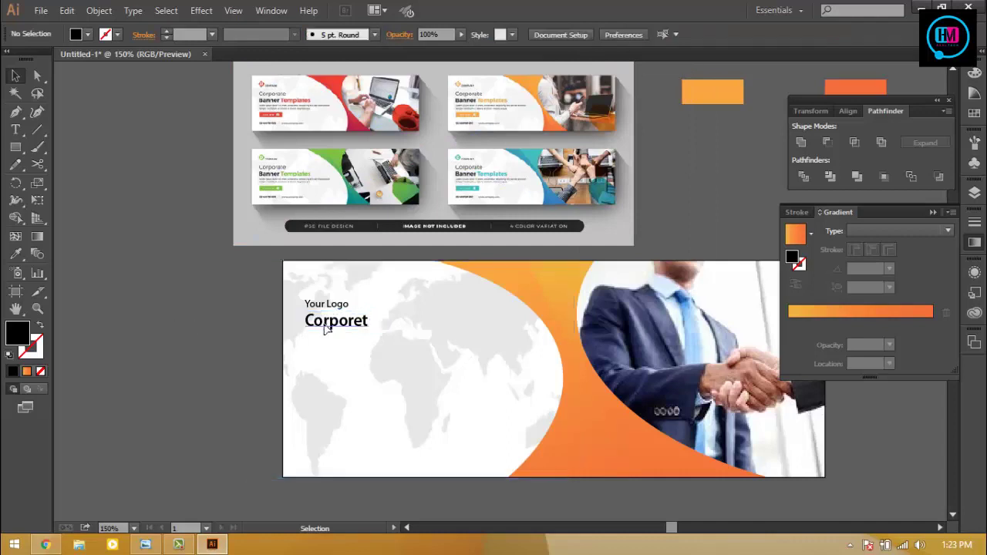
pyautogui.moveTo(328, 323); pyautogui.dragTo(327, 340)
pyautogui.press('t')
pyautogui.write('Banner Template')
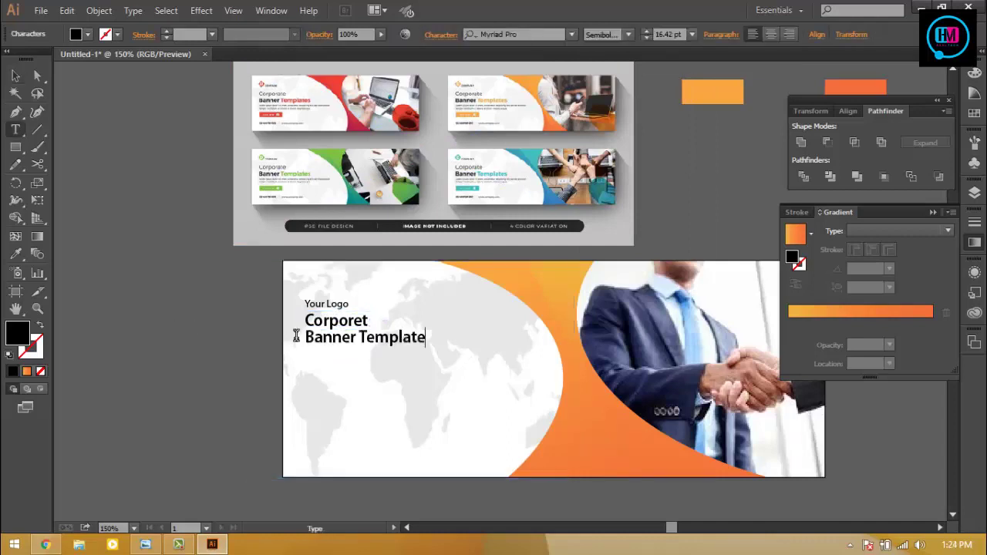
# Step: Set the Banner Template line to Bold at 20 pt
pyautogui.moveTo(436, 340); pyautogui.dragTo(306, 339)
pyautogui.click(629, 34)
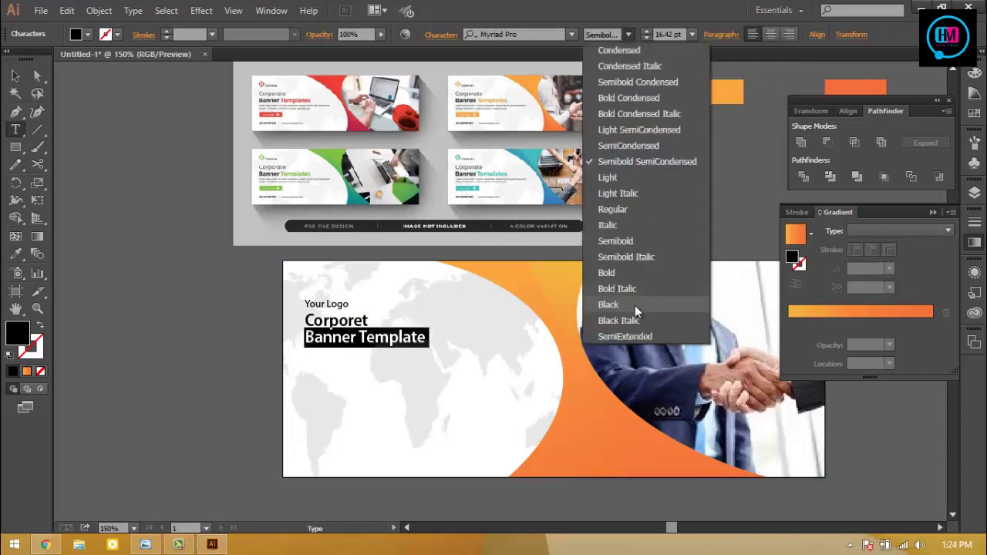
pyautogui.click(609, 287)
pyautogui.click(628, 34)
pyautogui.click(609, 271)
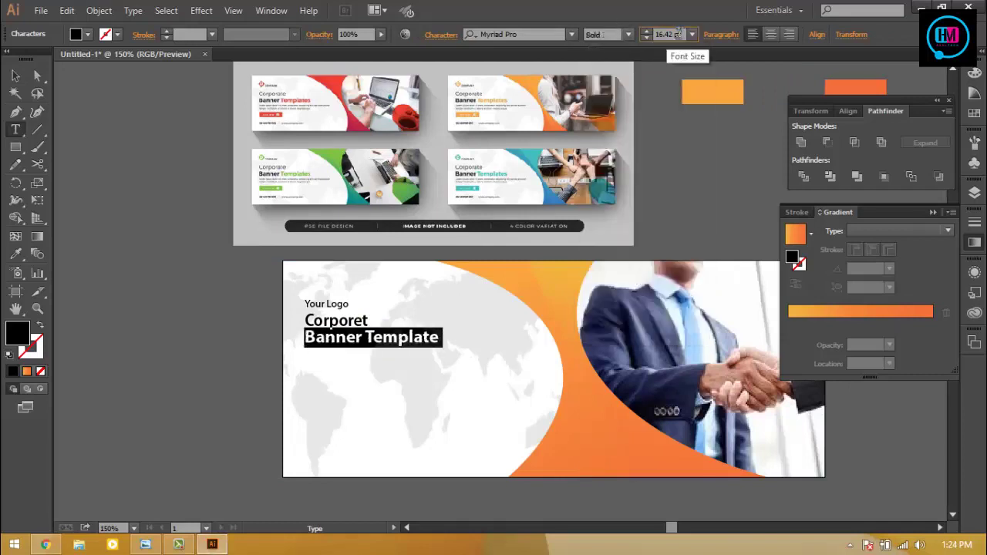
pyautogui.click(678, 34)
pyautogui.write('21')
pyautogui.press('Return')
pyautogui.press('Down')
pyautogui.click(182, 357)
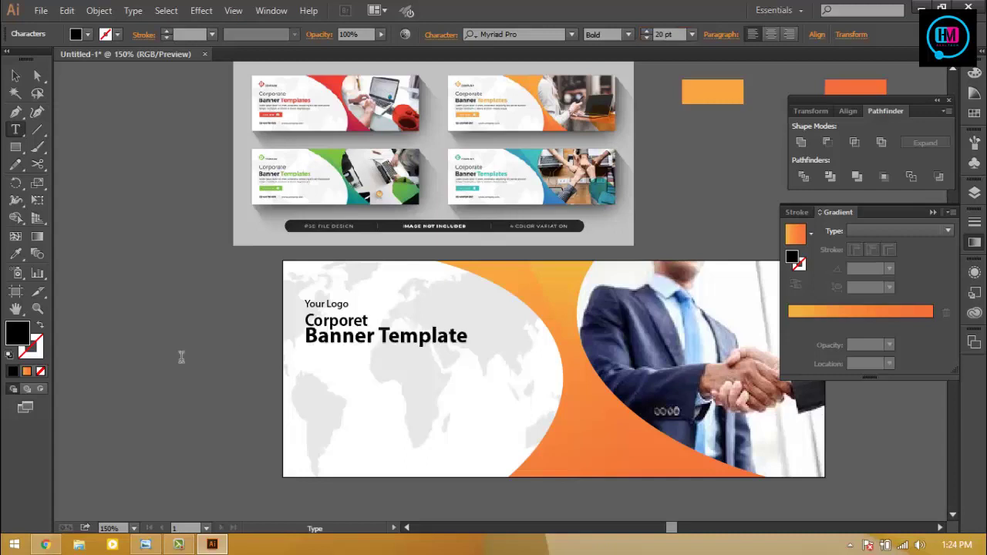
# Step: Colour the word Template red
pyautogui.doubleClick(395, 336)
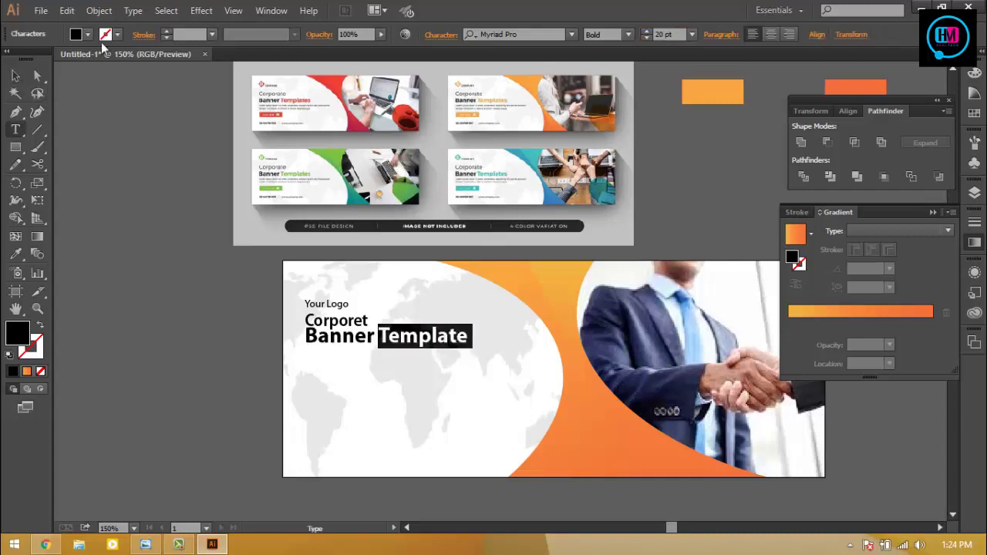
pyautogui.click(87, 34)
pyautogui.click(53, 61)
pyautogui.click(97, 246)
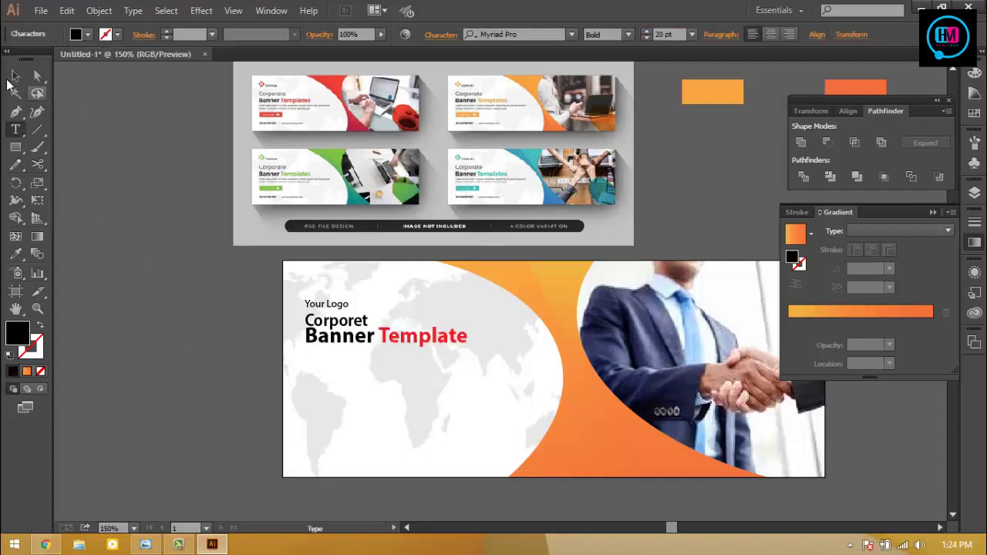
# Step: Move Your Logo and the headline up together
pyautogui.click(13, 78)
pyautogui.click(241, 272)
pyautogui.click(327, 307)
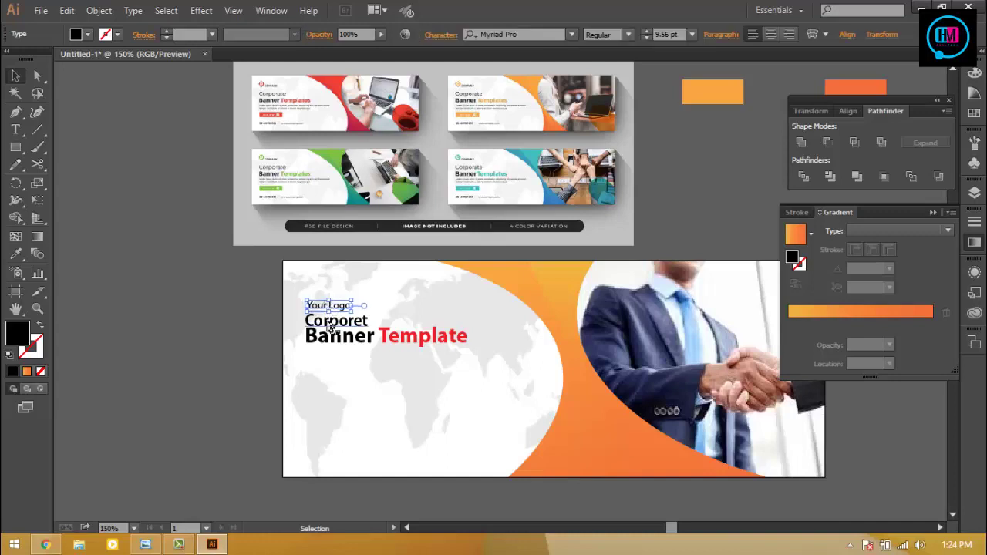
pyautogui.keyDown('shift'); pyautogui.click(339, 332); pyautogui.keyUp('shift')
pyautogui.moveTo(339, 331); pyautogui.dragTo(339, 317)
pyautogui.click(234, 352)
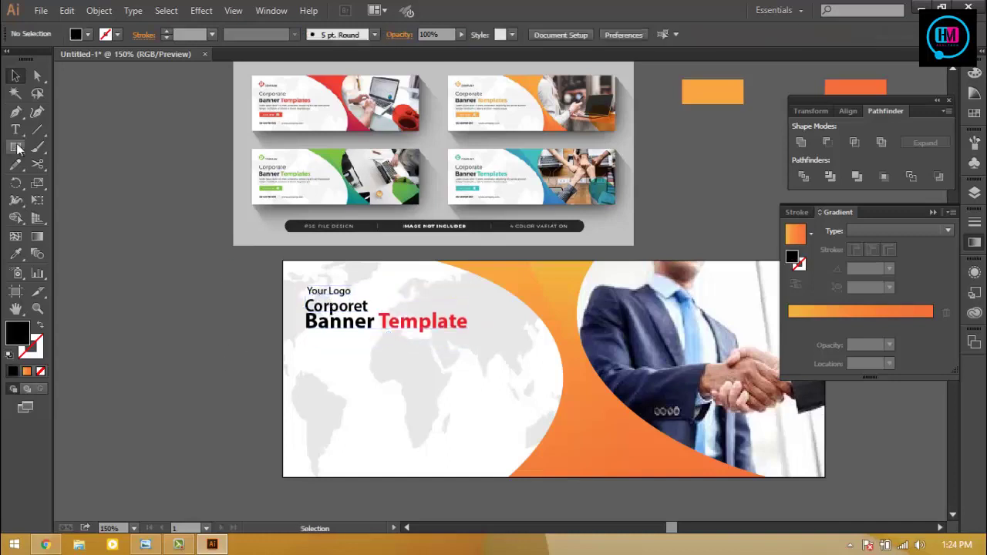
# Step: Draw an area text box below the headline and search the web for 'lorem ipsome'
pyautogui.click(15, 130)
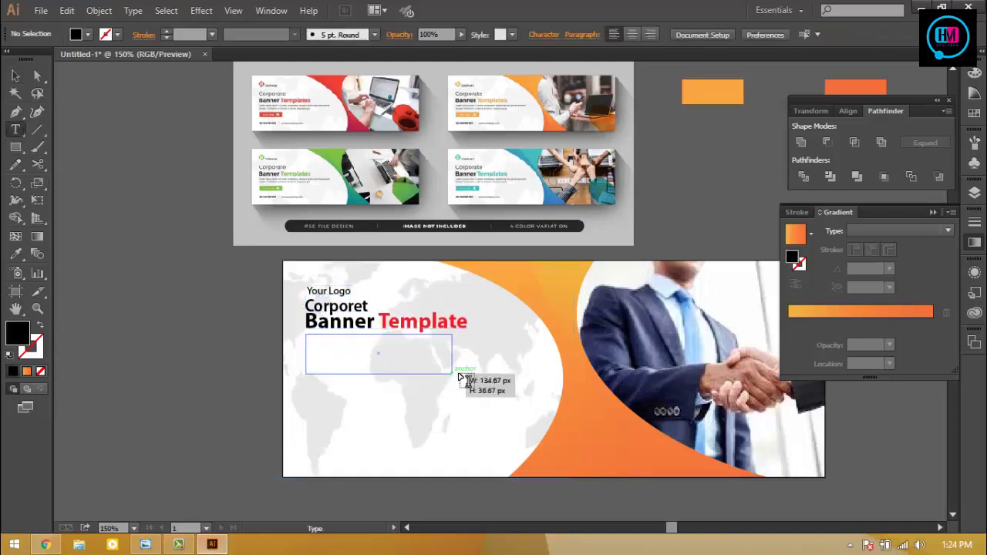
pyautogui.moveTo(306, 334); pyautogui.dragTo(531, 376)
pyautogui.hotkey('alt', 'Tab')
pyautogui.click(195, 11)
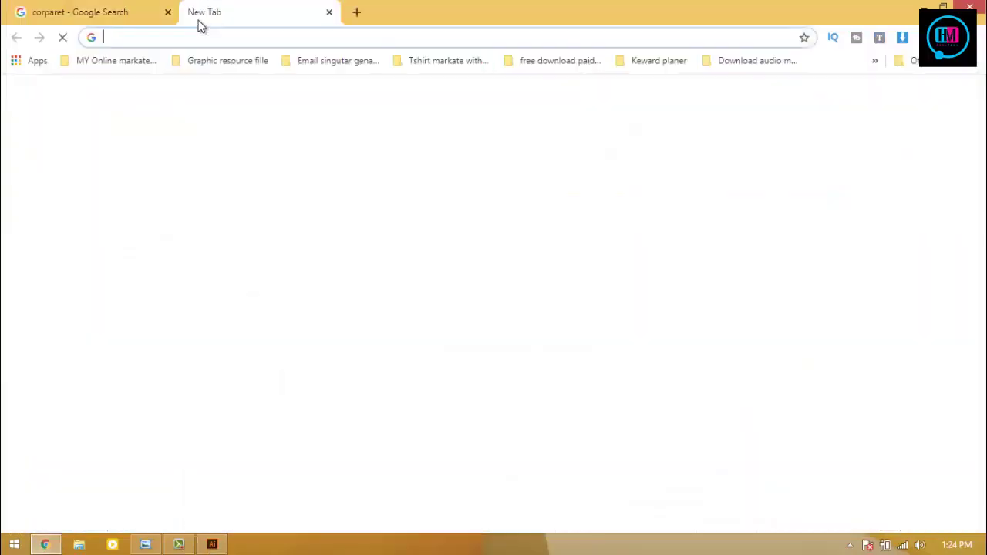
pyautogui.write('lorem ipsome')
pyautogui.press('Return')
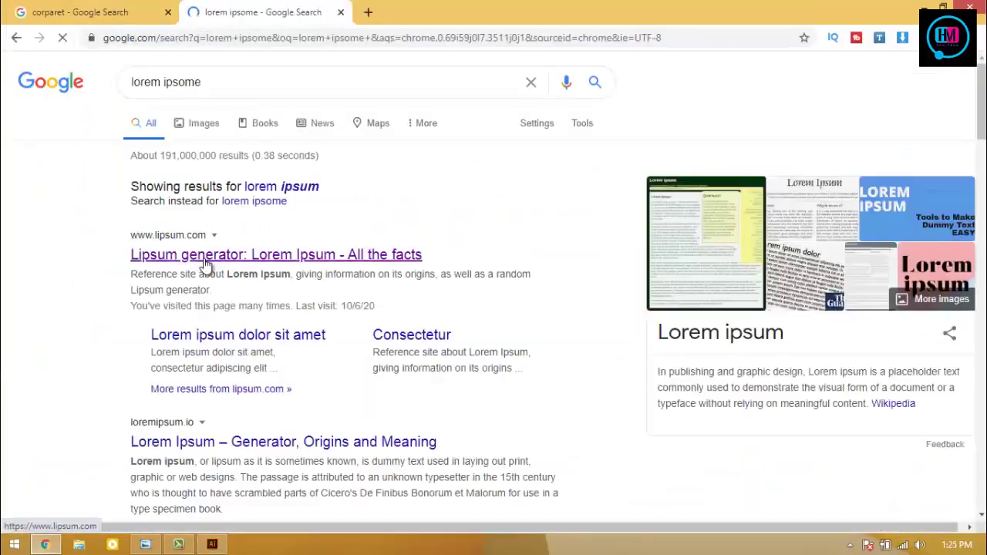
# Step: Copy the first Lorem Ipsum paragraph from lipsum.com
pyautogui.click(206, 257)
pyautogui.moveTo(98, 420); pyautogui.dragTo(641, 494)
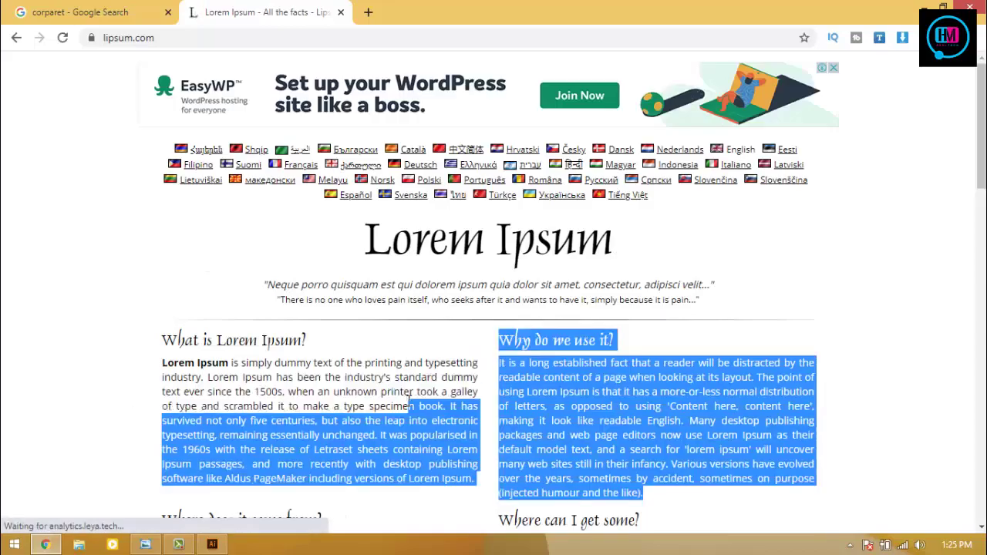
pyautogui.moveTo(468, 453); pyautogui.dragTo(164, 362)
pyautogui.hotkey('ctrl', 'c')
pyautogui.hotkey('alt', 'Tab')
# Step: Paste the Lorem Ipsum paragraph under the headline and reduce its font size to 4 pt
pyautogui.hotkey('ctrl', 'v')
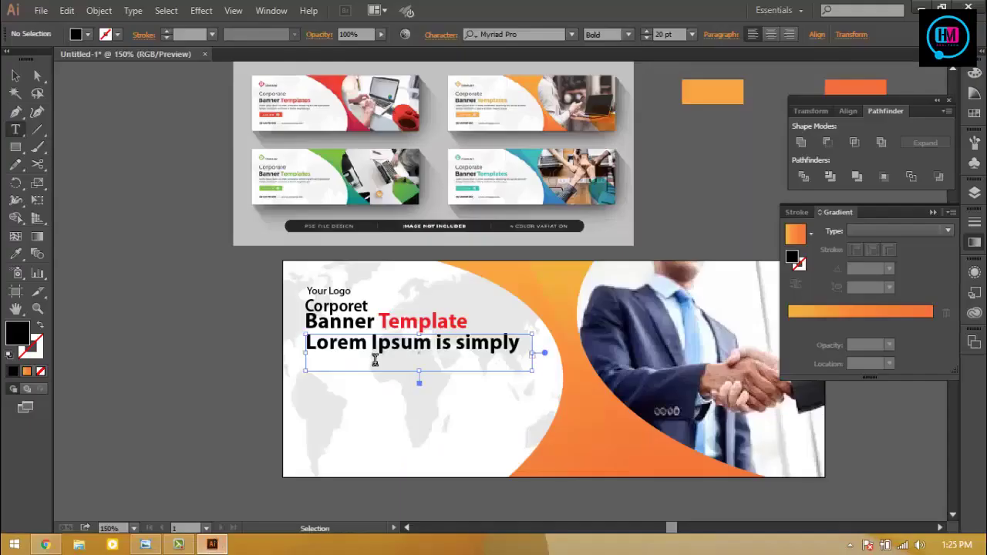
pyautogui.hotkey('ctrl', 'a')
pyautogui.click(657, 35)
pyautogui.write('7')
pyautogui.press('Return')
pyautogui.click(648, 38)
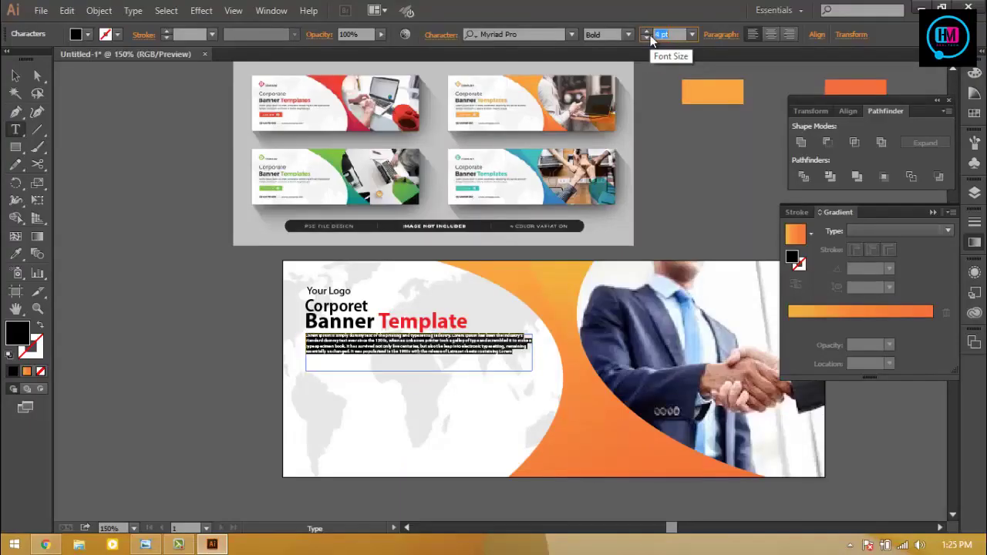
pyautogui.click(647, 38)
pyautogui.click(647, 38)
pyautogui.press('Up')
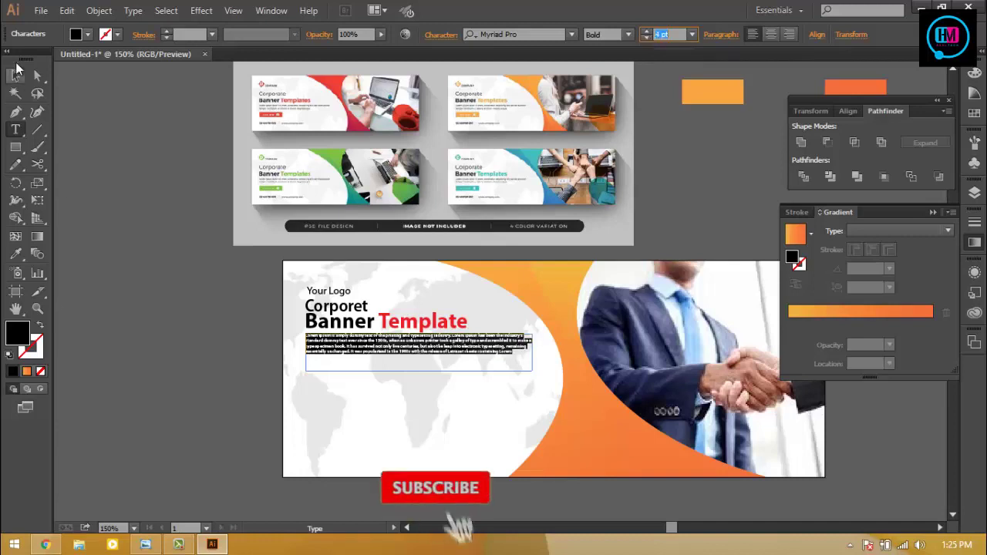
pyautogui.press('Escape')
pyautogui.click(416, 343)
pyautogui.click(209, 390)
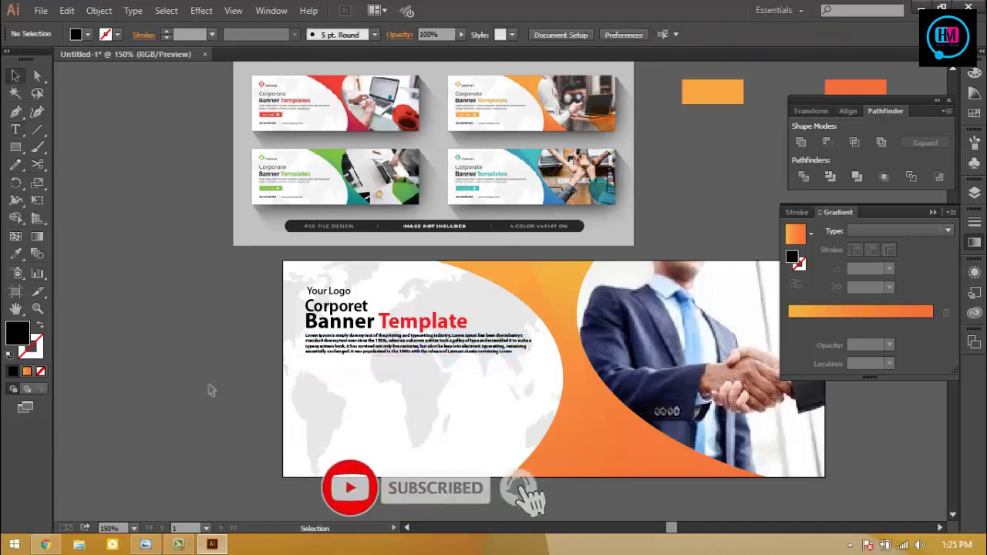
# Step: Draw a button-sized rectangle below the paragraph and fill it with the curve's orange
pyautogui.press('m')
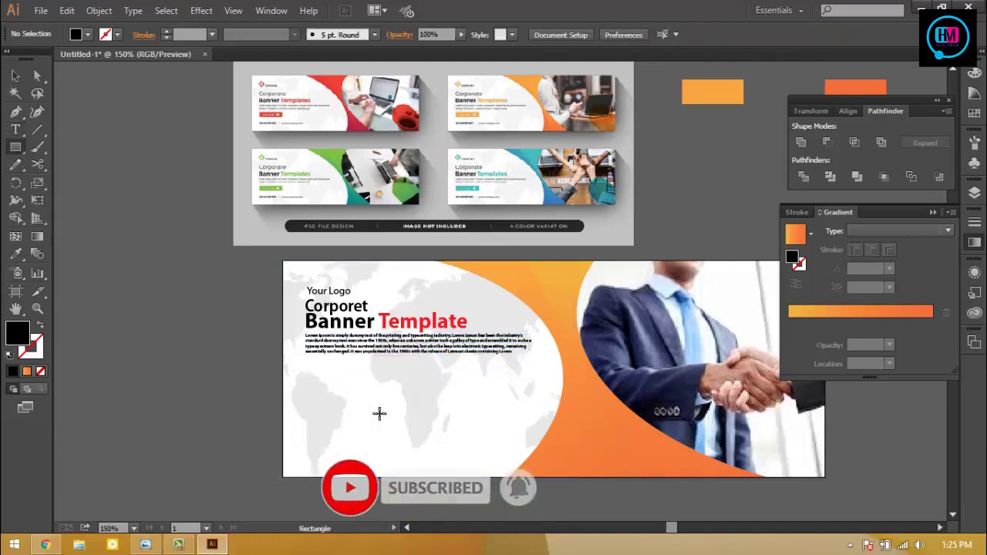
pyautogui.moveTo(314, 381); pyautogui.dragTo(467, 408)
pyautogui.press('i')
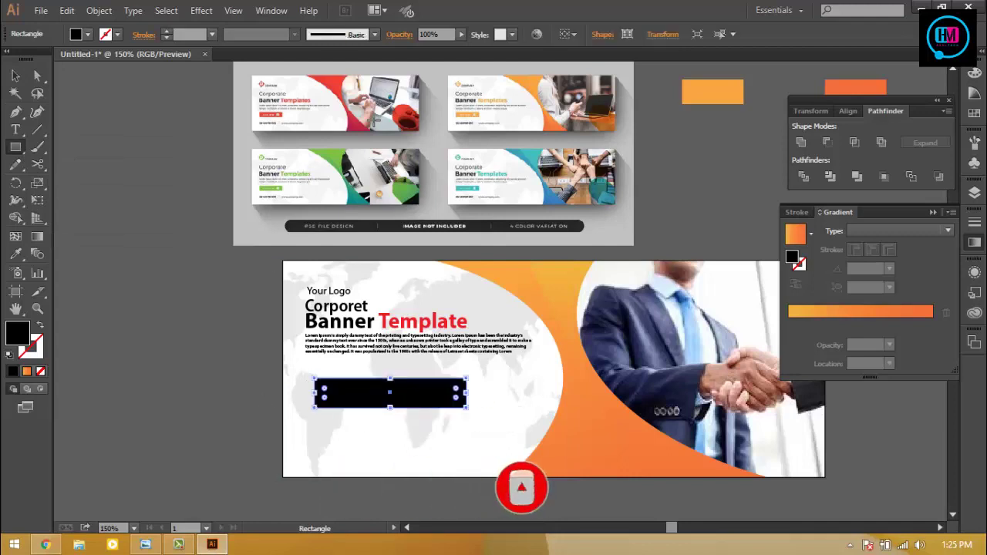
pyautogui.click(434, 226)
pyautogui.click(564, 276)
pyautogui.click(855, 86)
pyautogui.press('v')
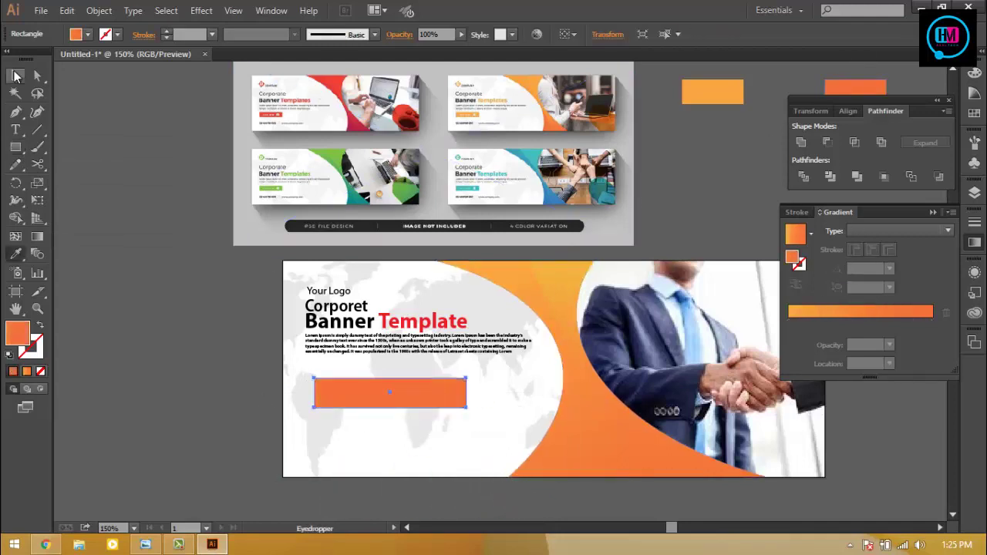
pyautogui.click(116, 179)
pyautogui.press('y')
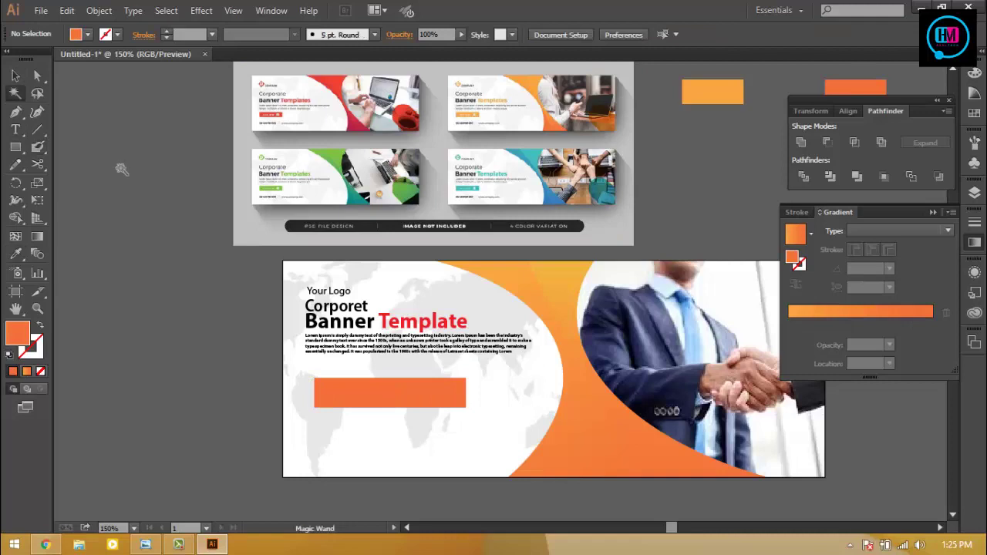
pyautogui.press('t')
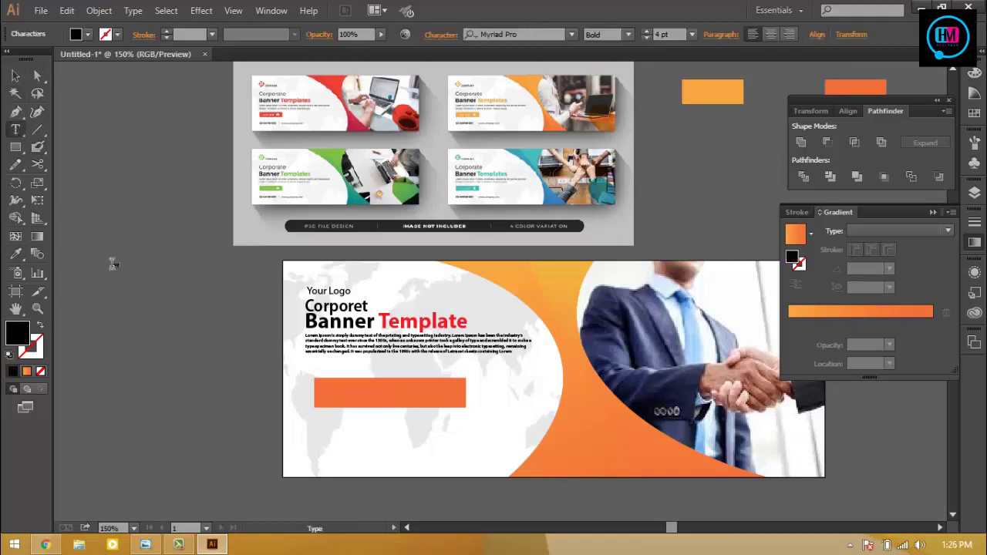
# Step: Move the Buy now text onto the orange rectangle, set it to 24 pt, and nudge it into place
pyautogui.press('Escape')
pyautogui.moveTo(137, 264)
pyautogui.mouseDown()
pyautogui.moveTo(437, 397)
pyautogui.moveTo(428, 397)
pyautogui.mouseUp()
pyautogui.press('t')
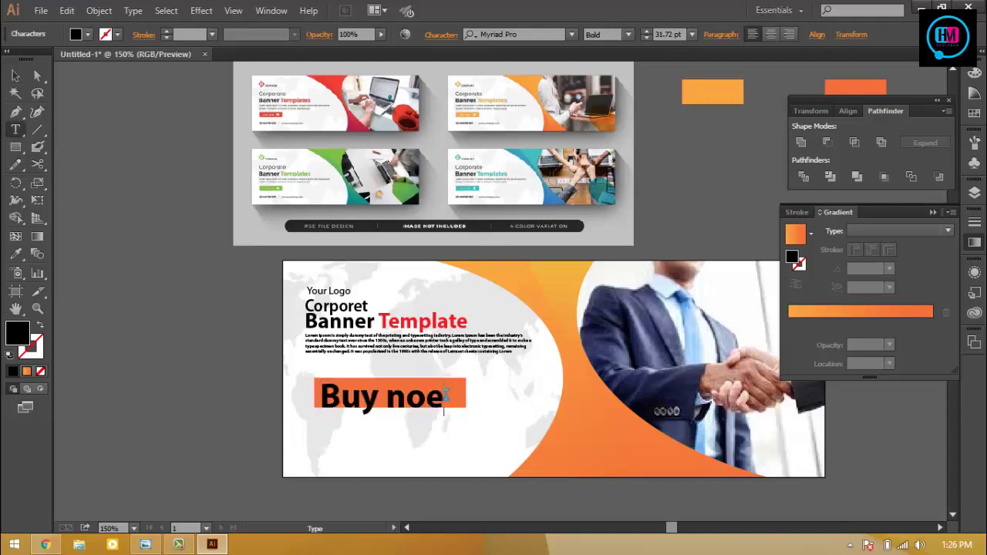
pyautogui.hotkey('ctrl', 'a')
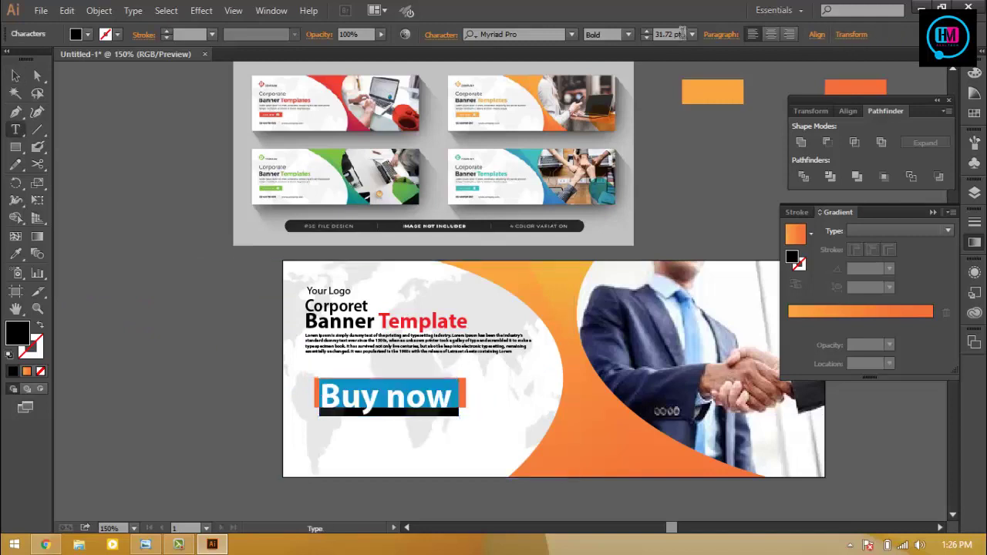
pyautogui.write('24')
pyautogui.press('Return')
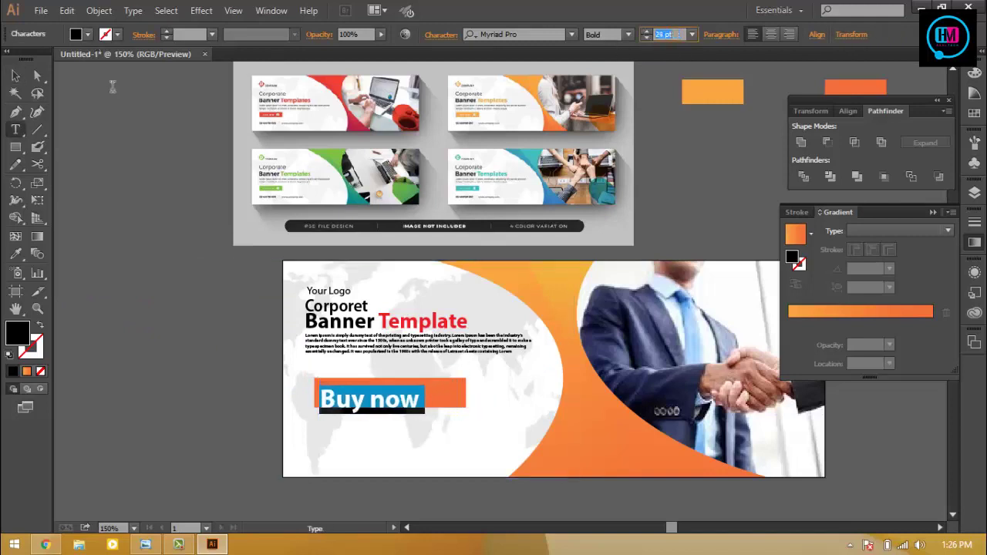
pyautogui.click(15, 77)
pyautogui.moveTo(394, 403); pyautogui.dragTo(398, 395)
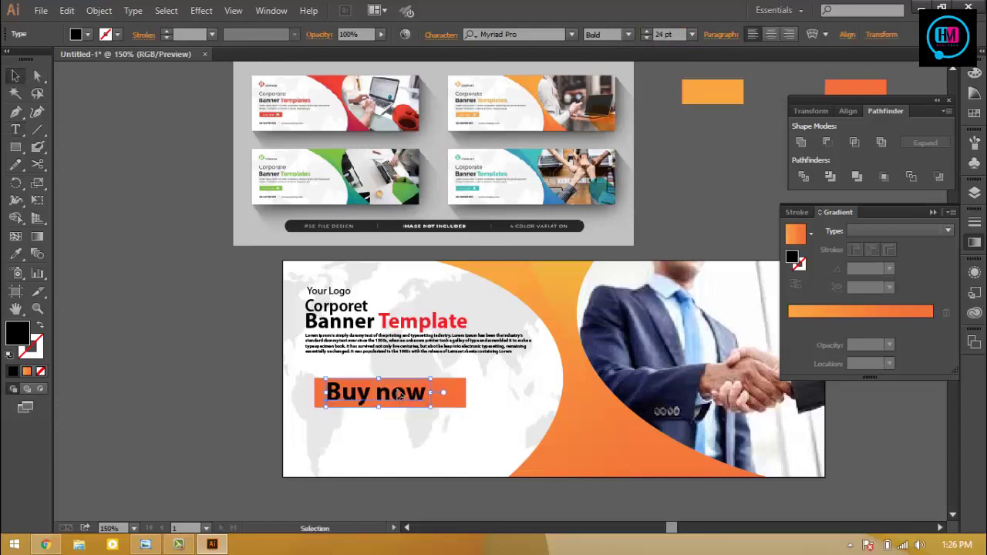
pyautogui.click(178, 375)
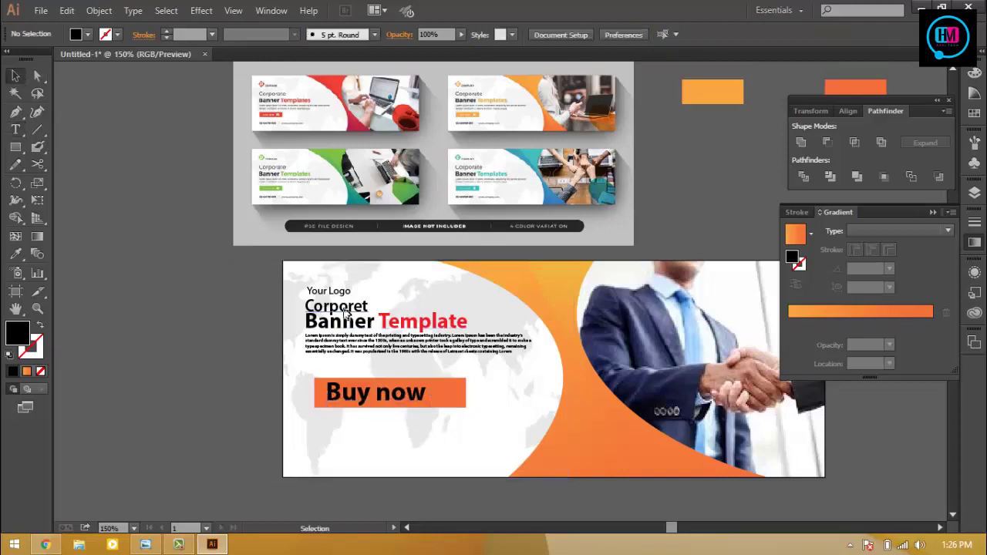
# Step: Turn a copy of Corporet into a 7 pt 'Number' phone line, then duplicate it rightward for the web address
pyautogui.moveTo(345, 312); pyautogui.dragTo(345, 452)
pyautogui.doubleClick(337, 448)
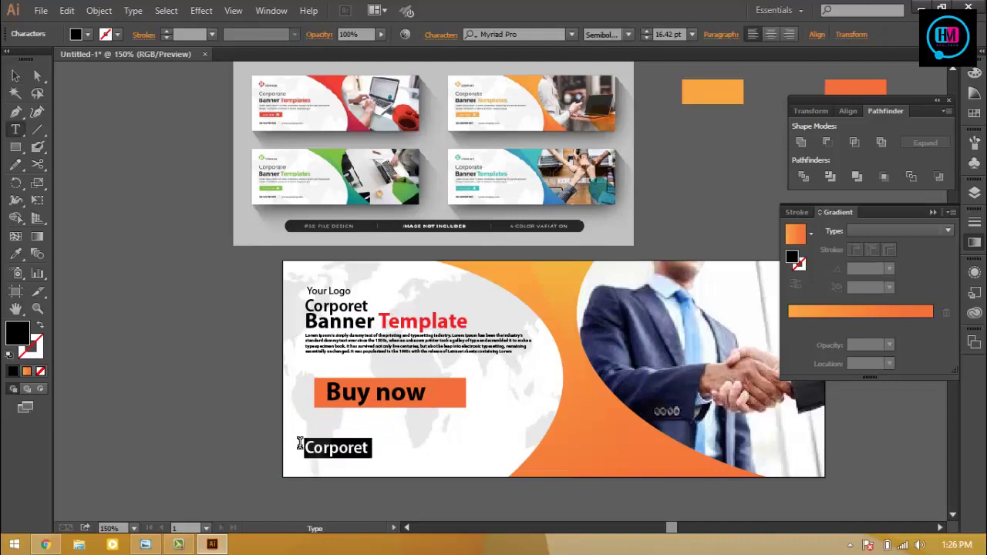
pyautogui.press('BackSpace')
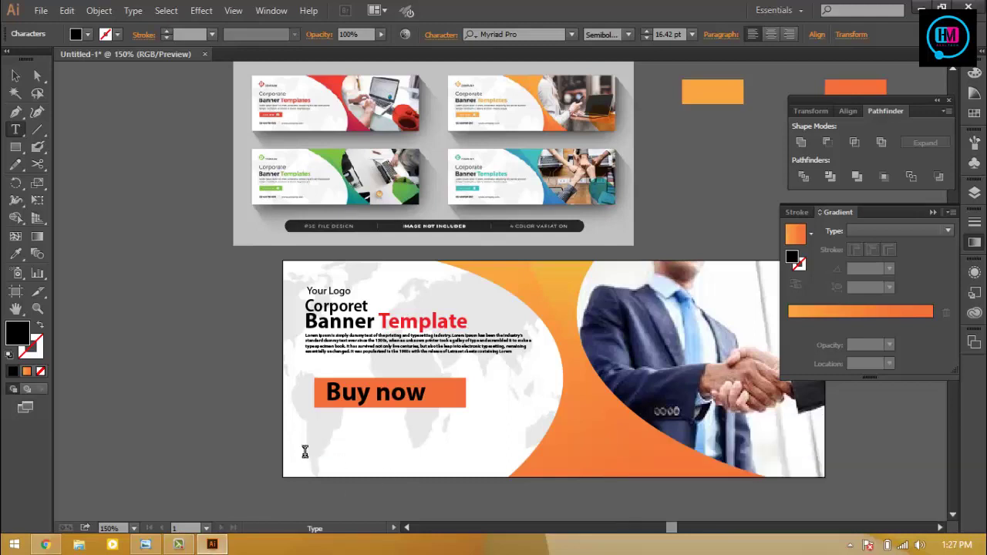
pyautogui.write('Nu')
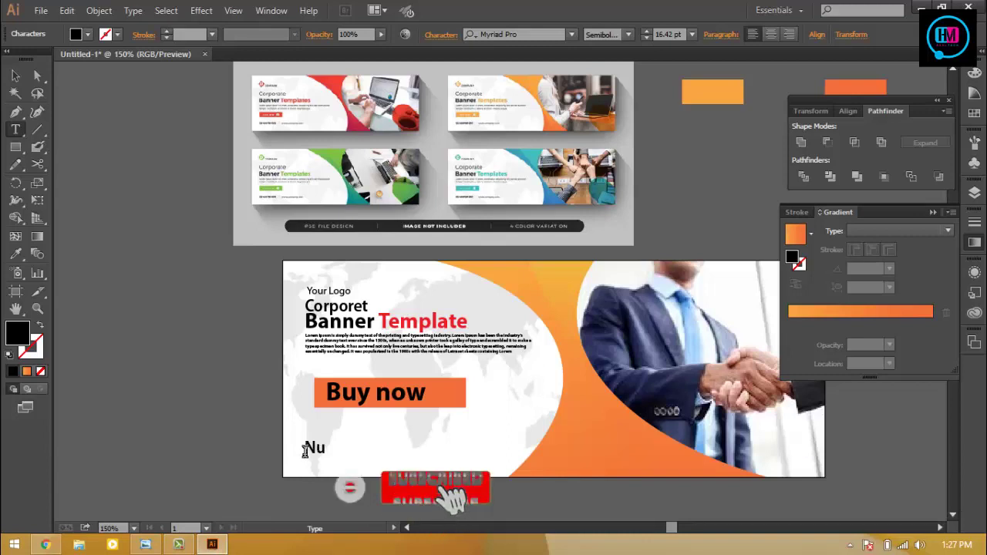
pyautogui.write('mber')
pyautogui.hotkey('ctrl', 'a')
pyautogui.click(646, 34)
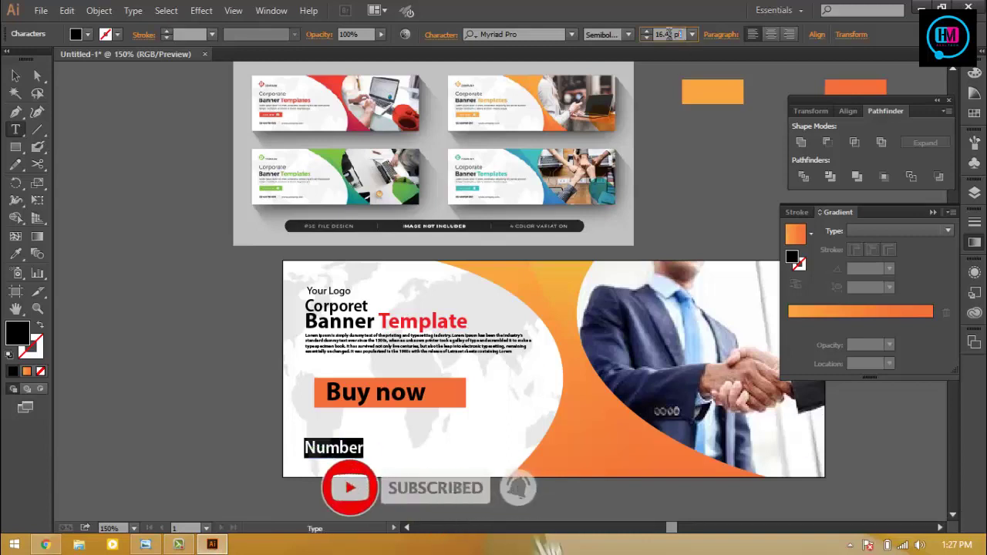
pyautogui.press('Down')
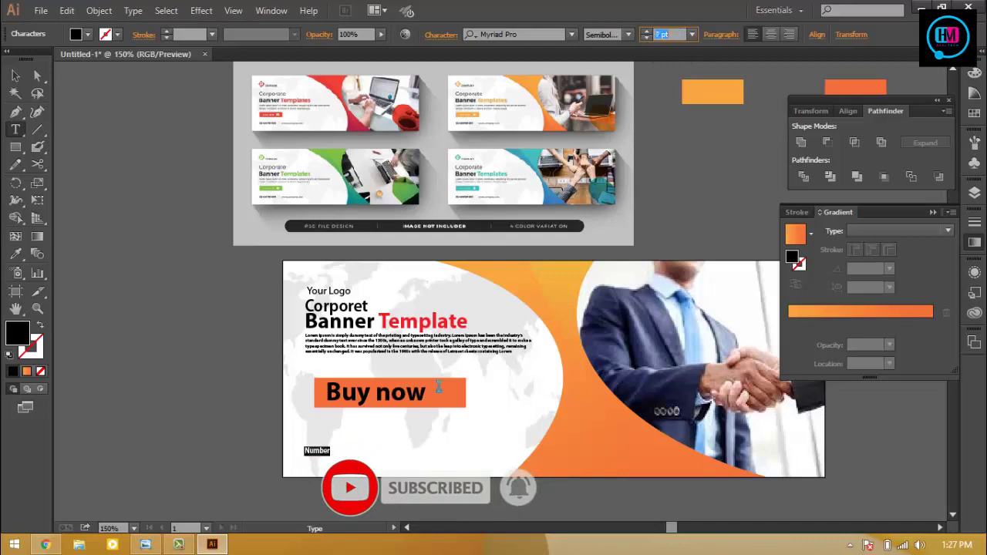
pyautogui.write('+12344567789')
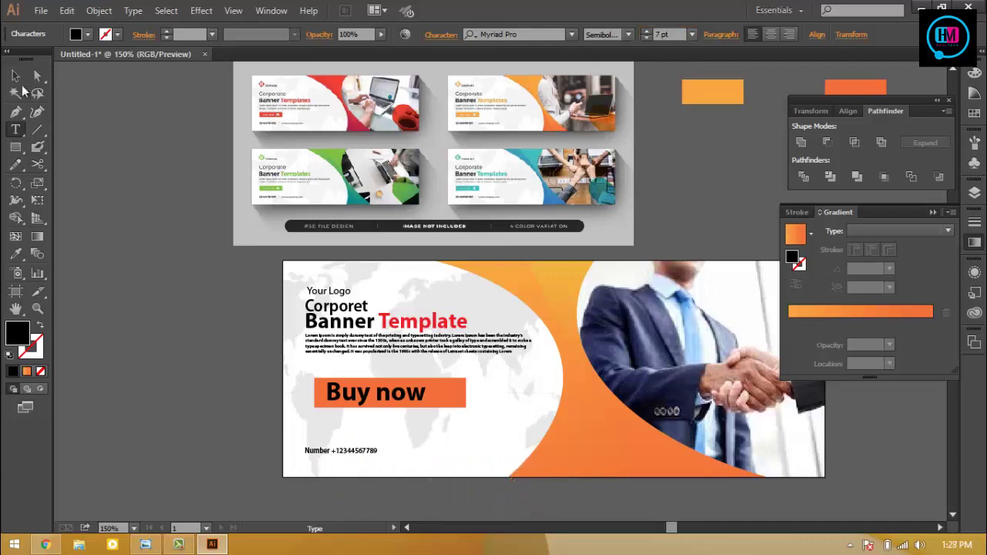
pyautogui.click(14, 75)
pyautogui.moveTo(367, 455); pyautogui.dragTo(452, 458)
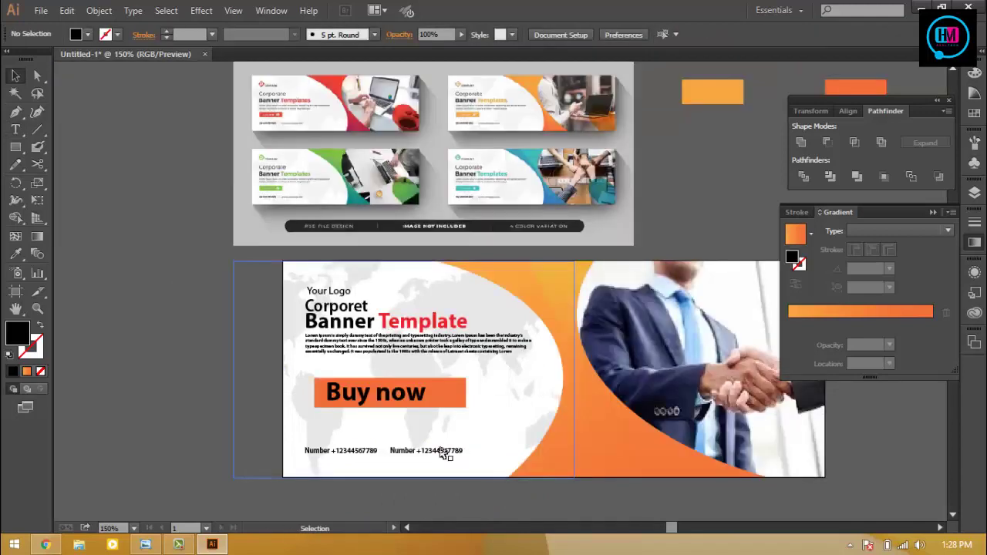
pyautogui.doubleClick(440, 452)
pyautogui.write('www.webaddress.com')
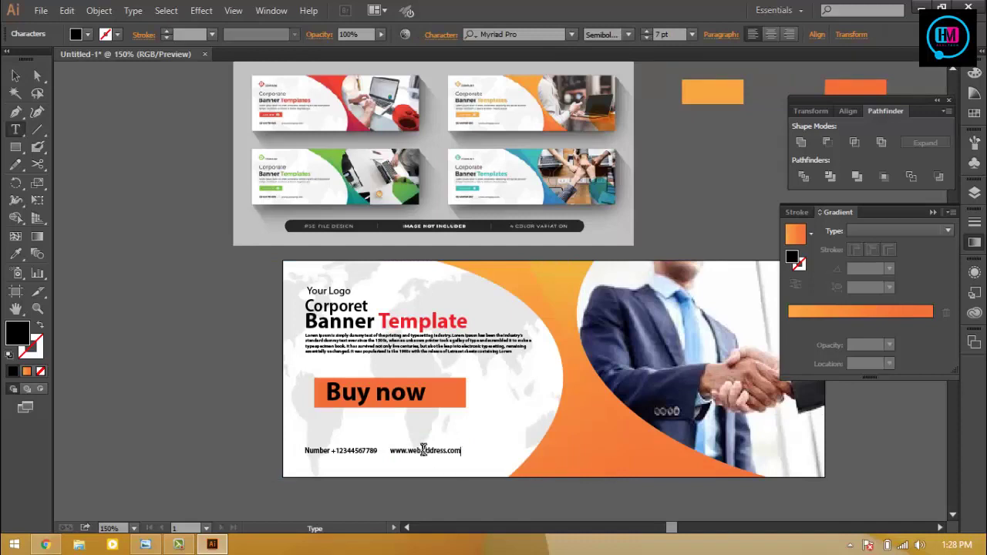
# Step: Delete the reference template image and orange sample rectangles, then draw a small ellipse above the banner
pyautogui.click(15, 83)
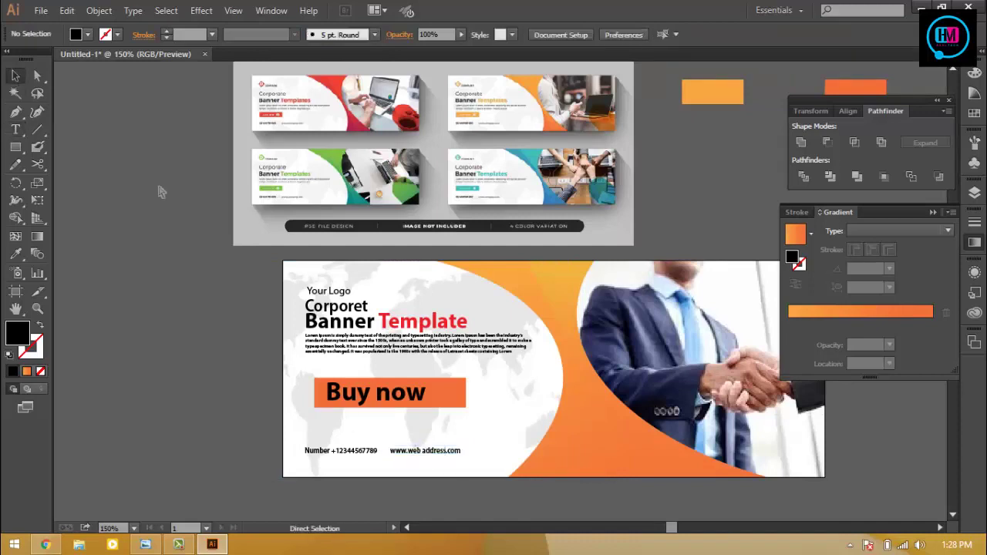
pyautogui.hotkey('ctrl', '-')
pyautogui.moveTo(788, 447); pyautogui.dragTo(661, 448)
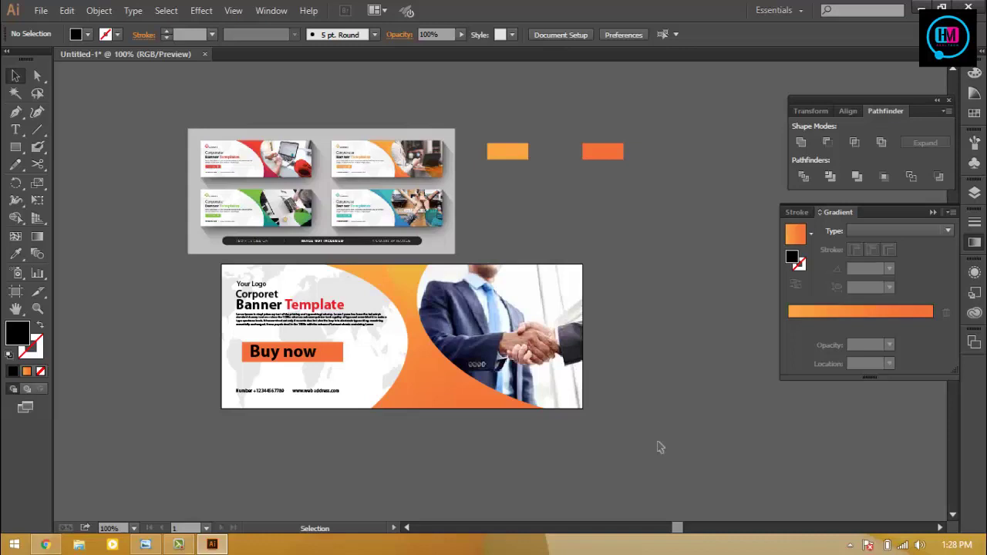
pyautogui.click(432, 223)
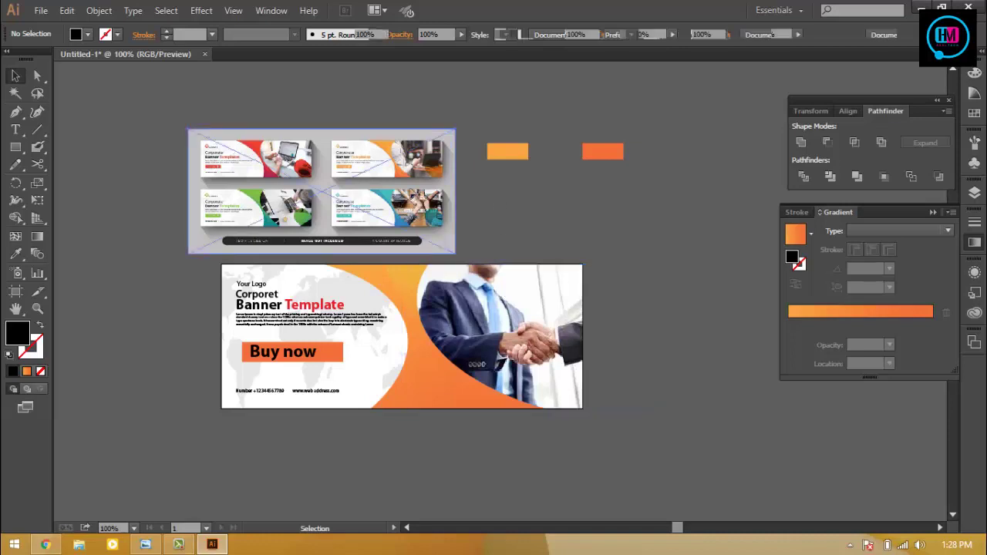
pyautogui.press('Delete')
pyautogui.moveTo(472, 123); pyautogui.dragTo(662, 166)
pyautogui.press('Delete')
pyautogui.click(178, 544)
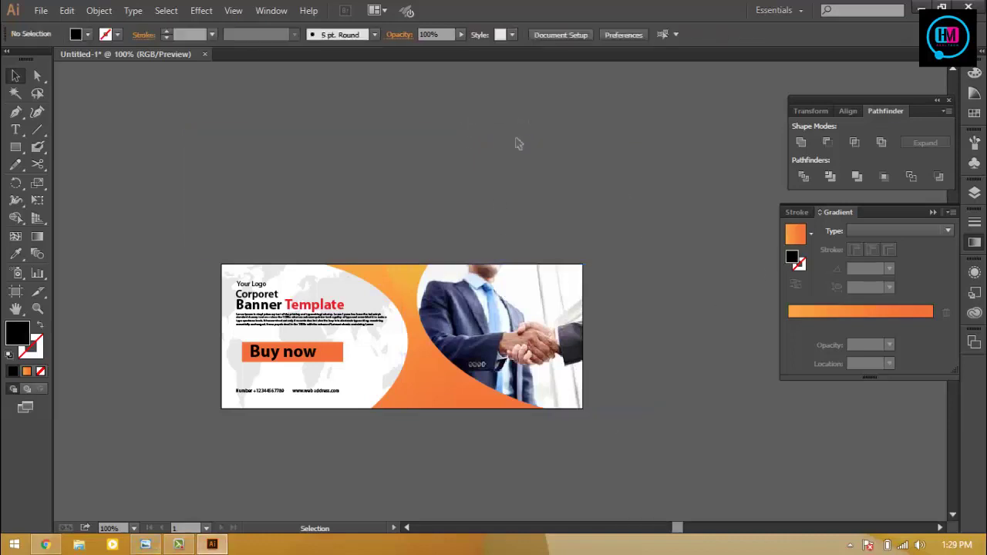
pyautogui.moveTo(15, 147); pyautogui.dragTo(46, 180)
pyautogui.moveTo(279, 158)
pyautogui.mouseDown()
pyautogui.moveTo(366, 213)
pyautogui.moveTo(326, 190)
pyautogui.moveTo(359, 179)
pyautogui.mouseUp()
# Step: Fill the ellipse with the Buy now orange sampled from the button
pyautogui.press('v')
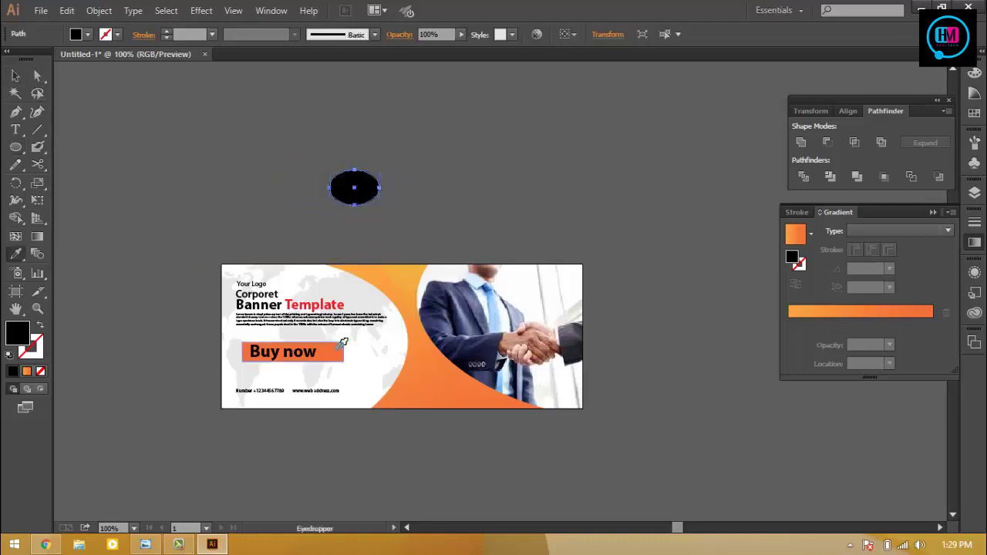
pyautogui.click(341, 347)
pyautogui.press('v')
pyautogui.click(177, 115)
pyautogui.hotkey('ctrl', '+')
pyautogui.moveTo(379, 115); pyautogui.dragTo(511, 180)
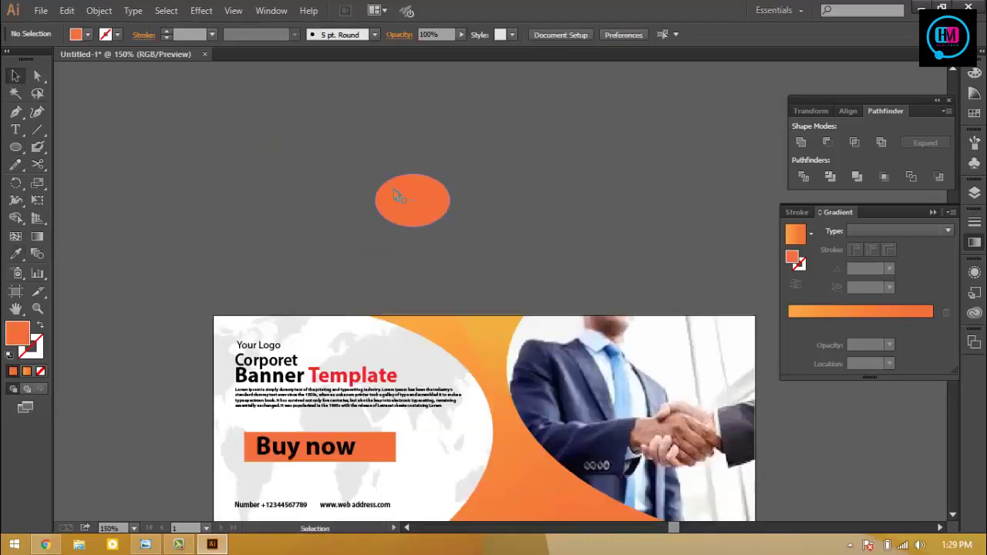
# Step: Add two anchors on the ellipse's bottom edge and drag them to form a notch
pyautogui.click(408, 199)
pyautogui.click(16, 111)
pyautogui.click(115, 128)
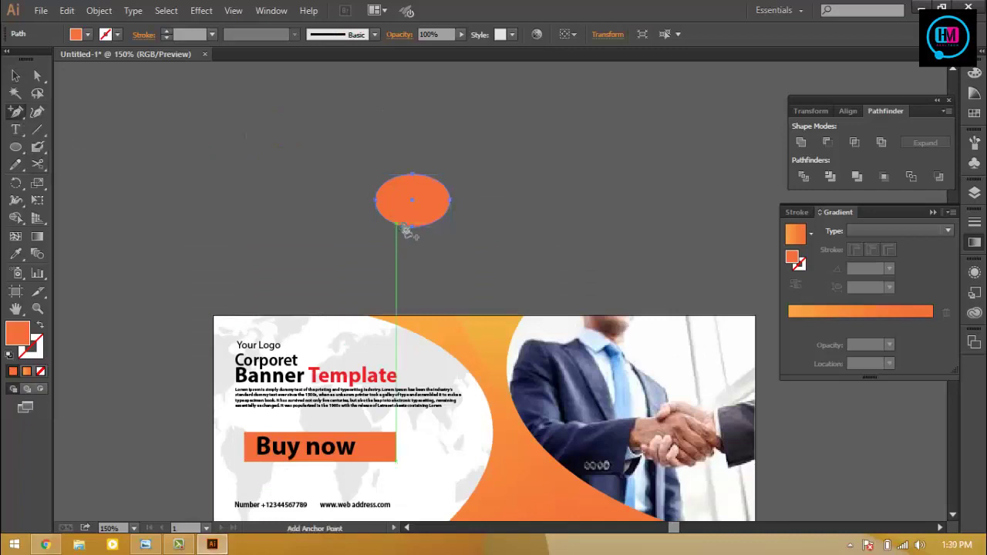
pyautogui.click(428, 226)
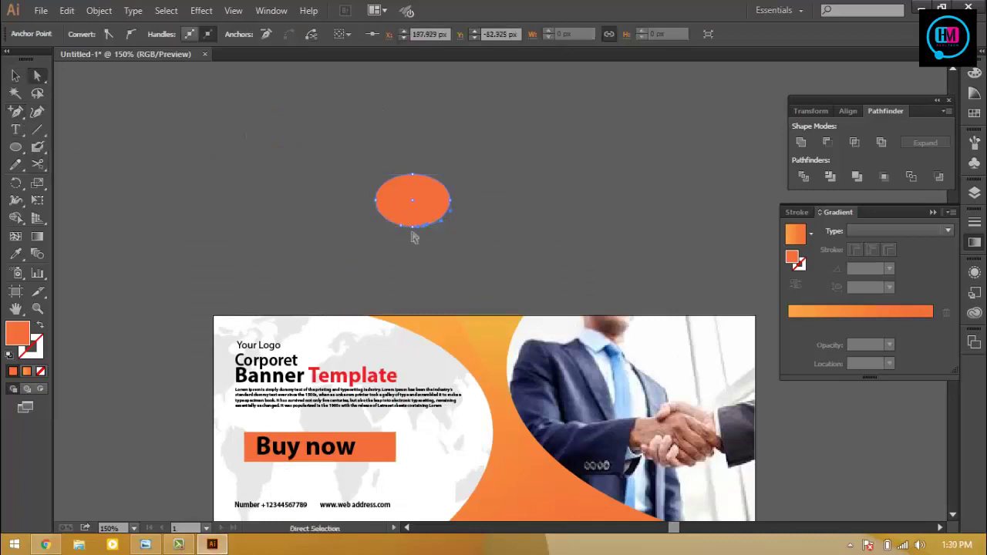
pyautogui.click(414, 227)
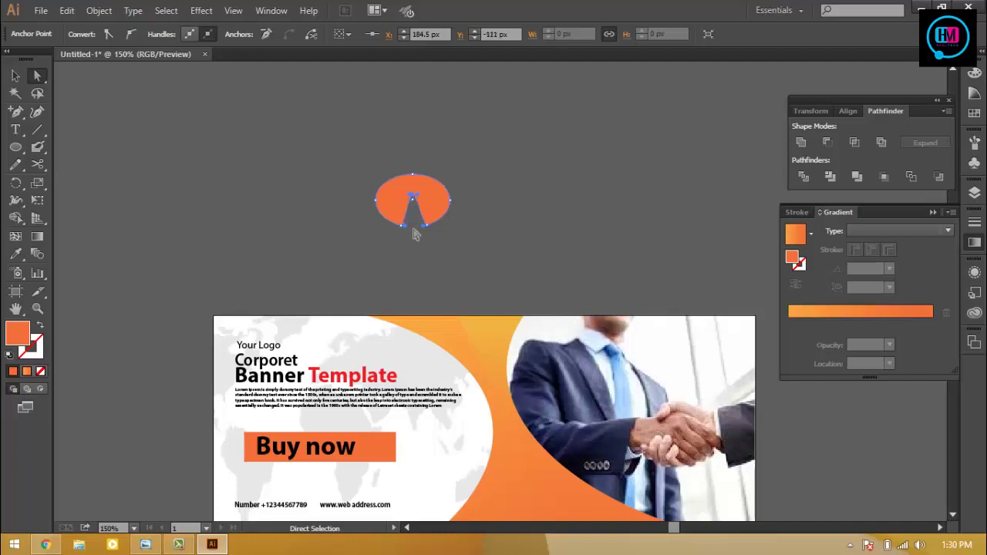
pyautogui.moveTo(424, 225); pyautogui.dragTo(455, 199)
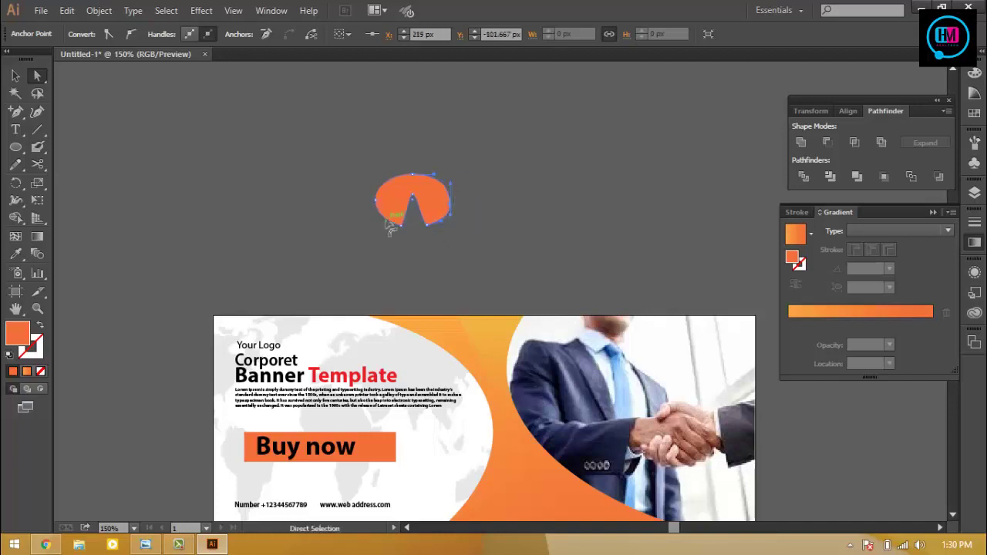
pyautogui.moveTo(391, 228); pyautogui.dragTo(415, 239)
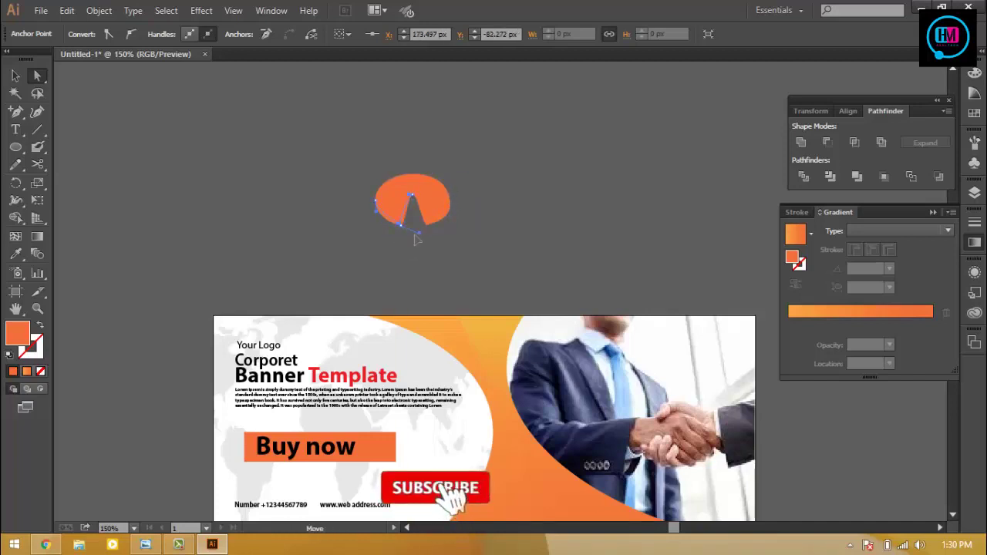
pyautogui.click(395, 210)
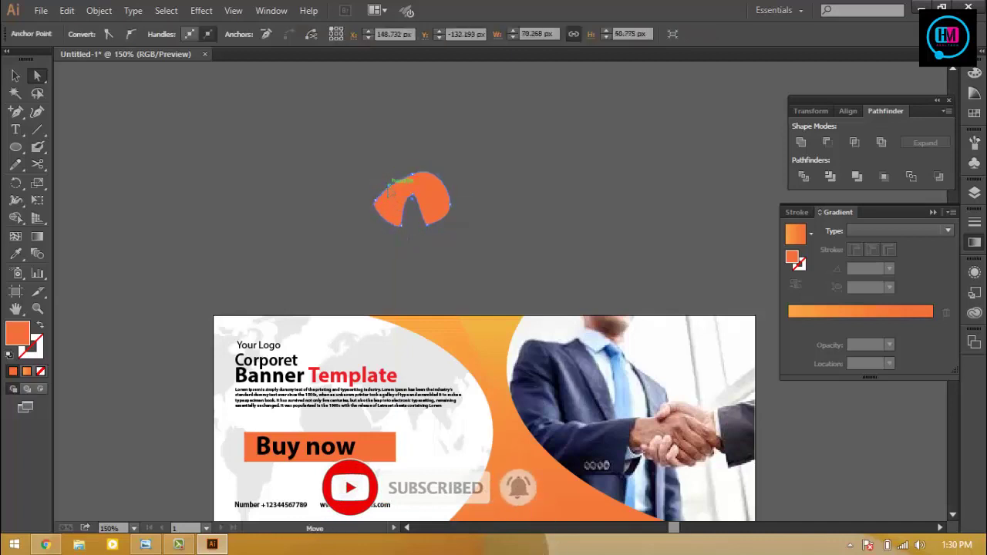
pyautogui.moveTo(382, 172); pyautogui.dragTo(413, 165)
pyautogui.click(502, 177)
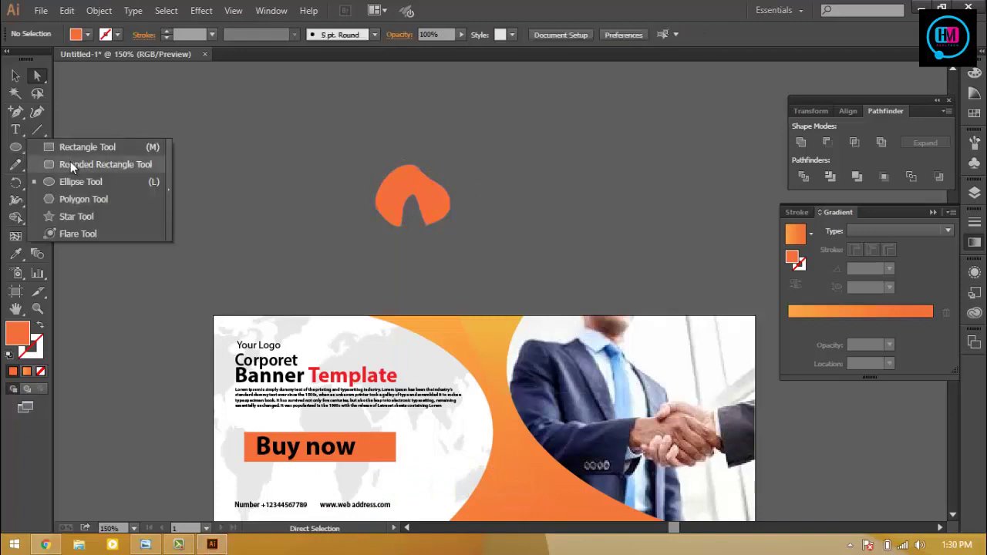
# Step: Draw a thin vertical stem rectangle placed under the orange shape
pyautogui.moveTo(28, 145); pyautogui.dragTo(54, 147)
pyautogui.moveTo(303, 176)
pyautogui.mouseDown()
pyautogui.moveTo(280, 217)
pyautogui.moveTo(293, 231)
pyautogui.moveTo(415, 239)
pyautogui.mouseUp()
pyautogui.click(16, 76)
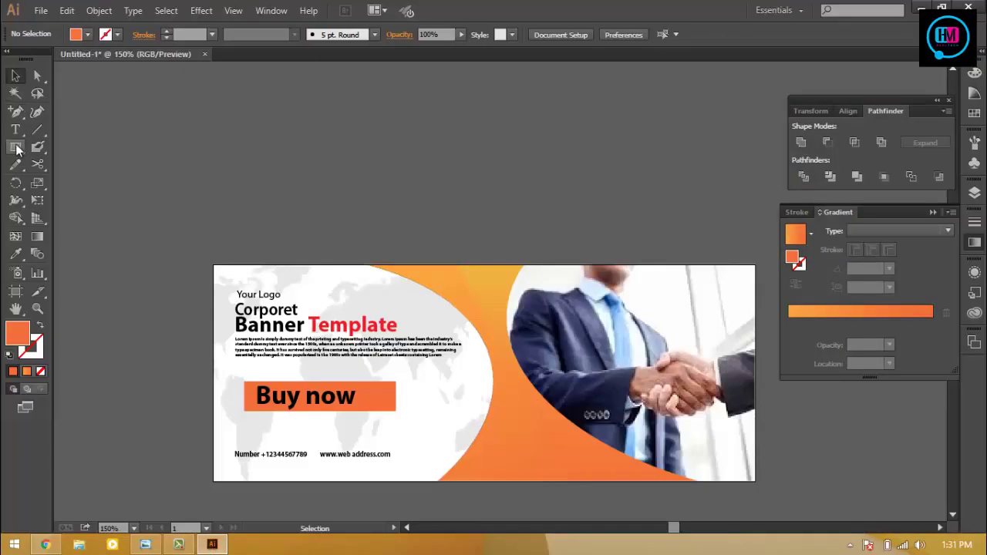
# Step: Draw a small grey rounded square, rotate it, and move it beside Buy now
pyautogui.moveTo(17, 149); pyautogui.dragTo(46, 148)
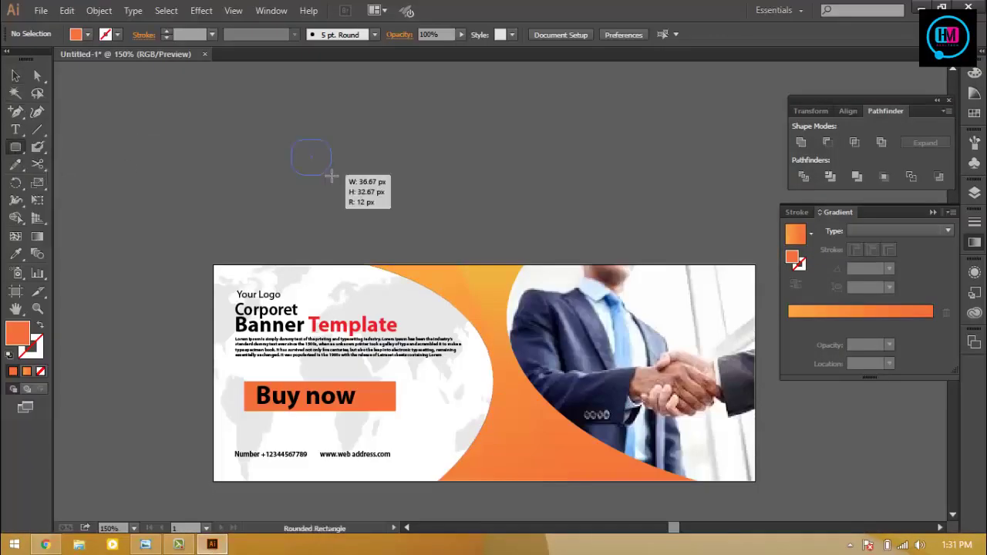
pyautogui.moveTo(290, 140); pyautogui.dragTo(302, 150)
pyautogui.press('v')
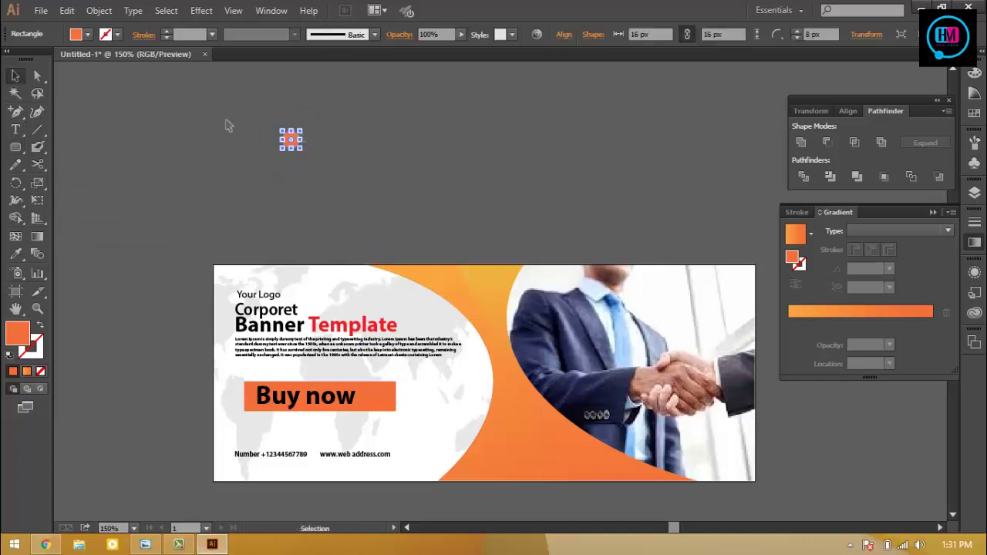
pyautogui.press('i')
pyautogui.click(14, 77)
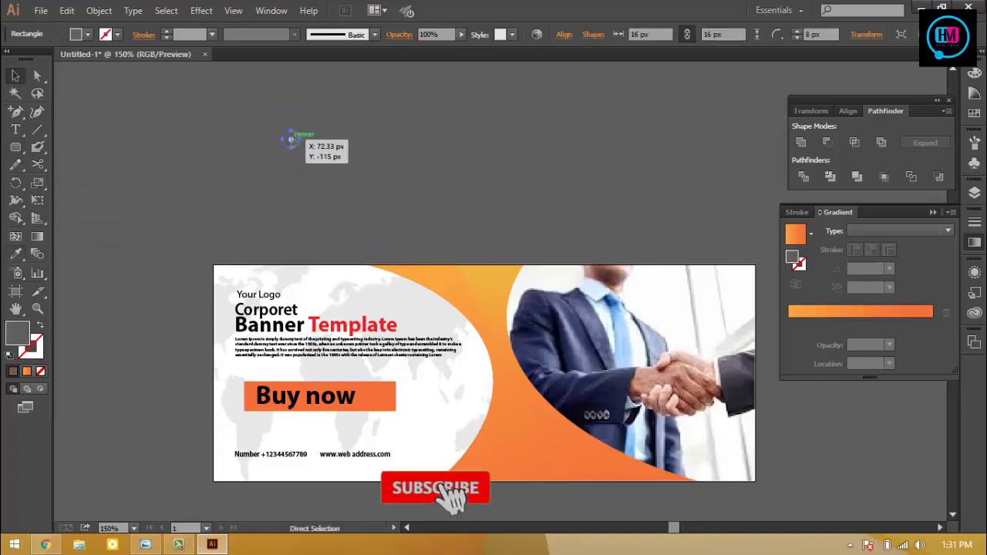
pyautogui.hotkey('ctrl', '+')
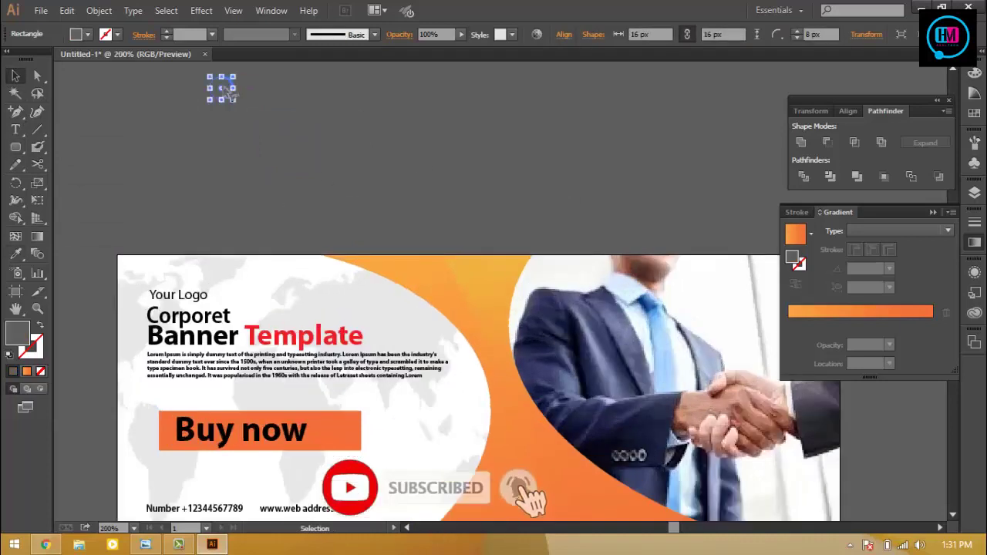
pyautogui.moveTo(236, 100); pyautogui.dragTo(262, 284)
pyautogui.moveTo(237, 100)
pyautogui.mouseDown()
pyautogui.moveTo(369, 174)
pyautogui.moveTo(409, 477)
pyautogui.moveTo(339, 443)
pyautogui.mouseUp()
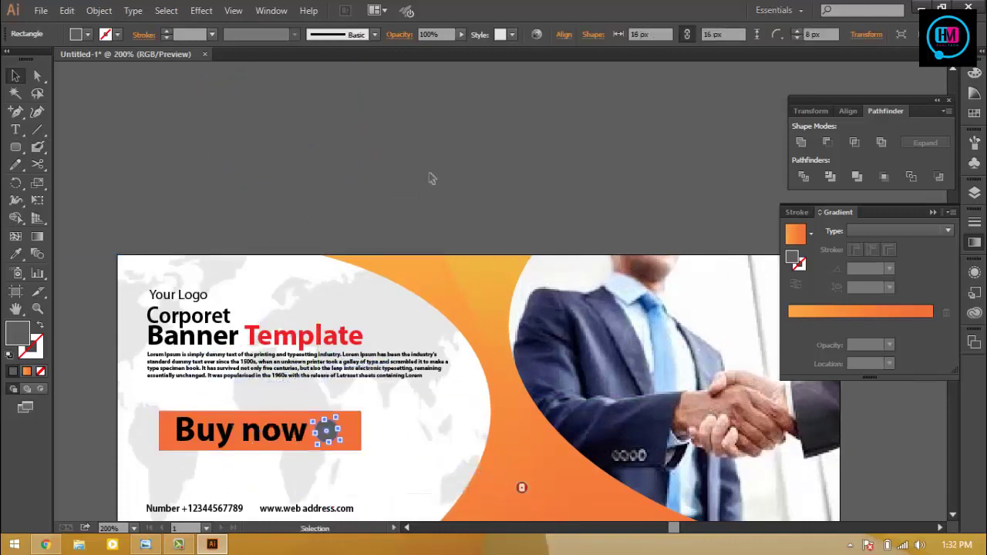
# Step: Give the small grey icon a white 3 pt outline
pyautogui.click(117, 34)
pyautogui.click(33, 68)
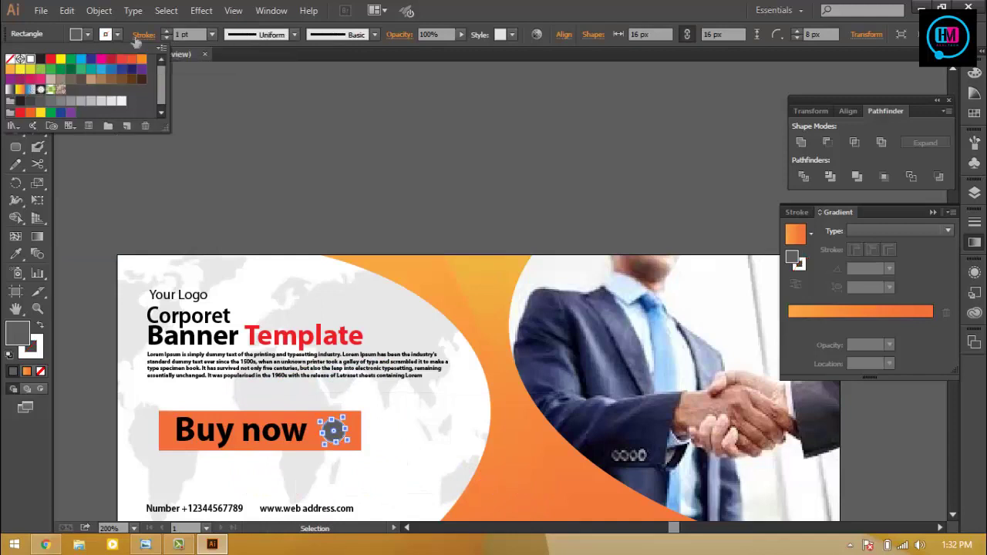
pyautogui.click(167, 30)
pyautogui.click(166, 31)
pyautogui.click(249, 121)
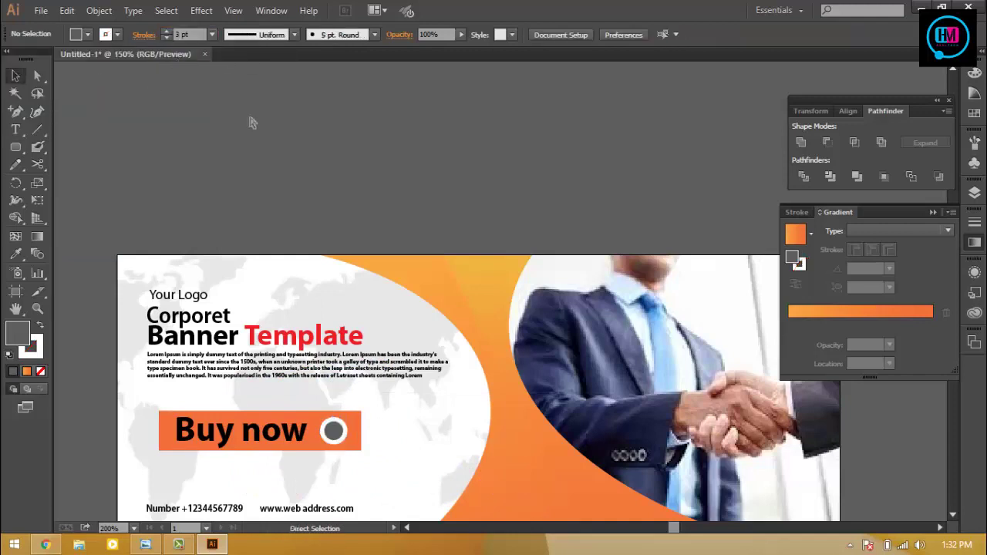